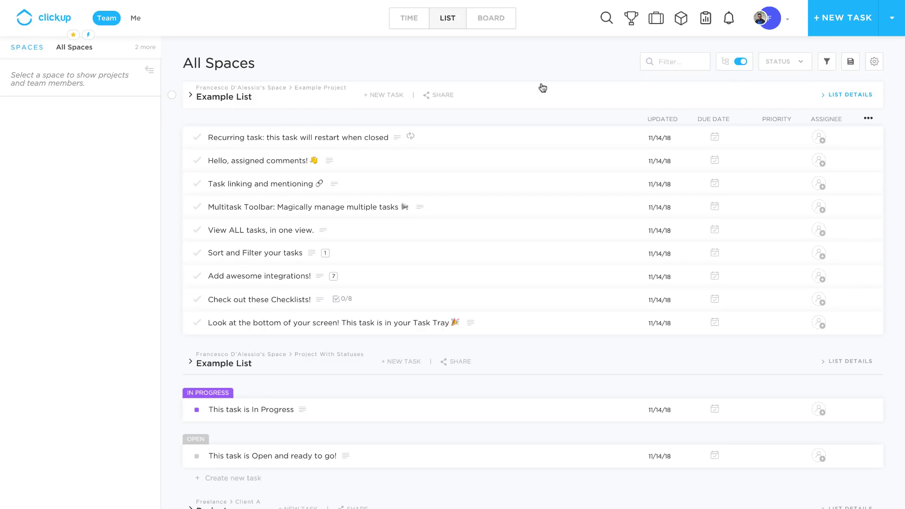
Step: Expand and collapse the Example List details, then show only tasks assigned to me
click(197, 99)
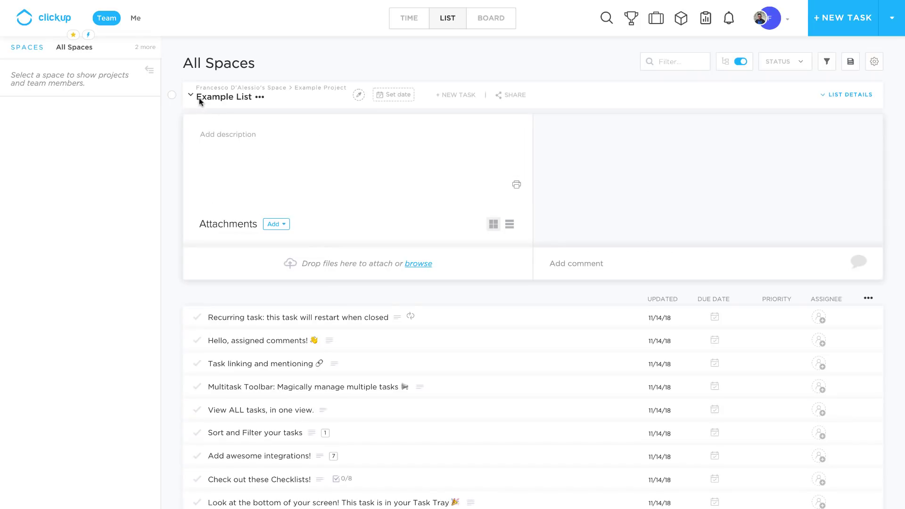
click(199, 101)
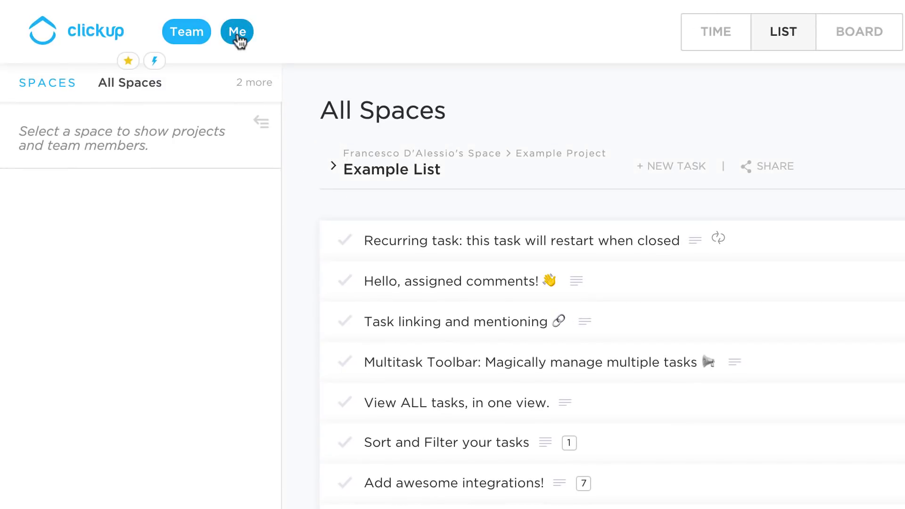
click(238, 35)
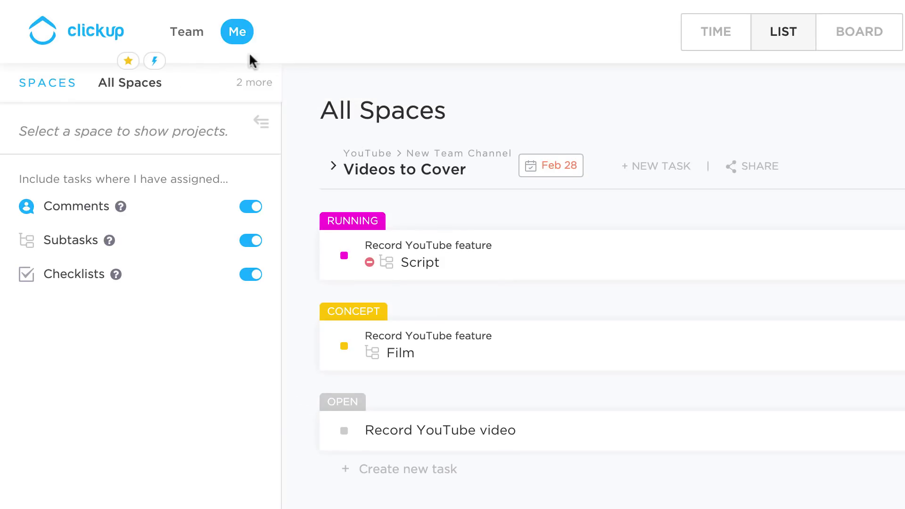
mouse_move(242, 82)
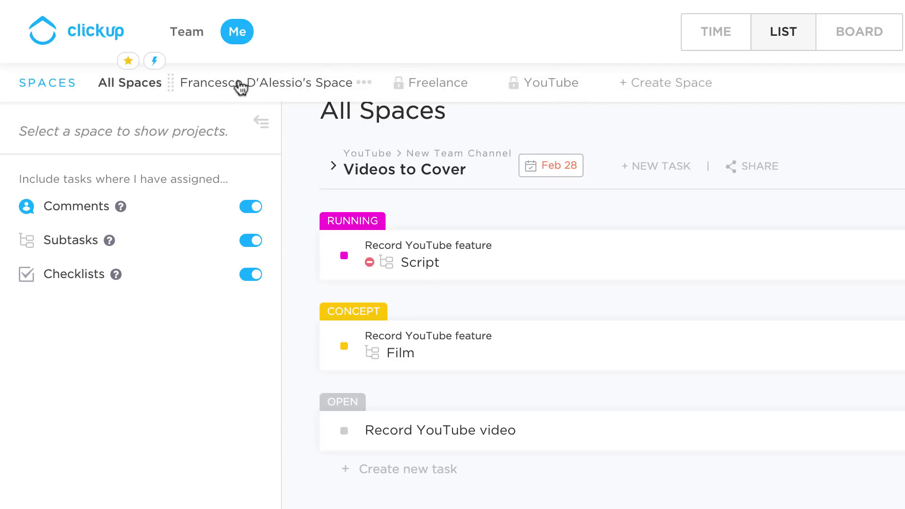
Step: Open the Freelance space and bring up a blank new-task form
click(241, 90)
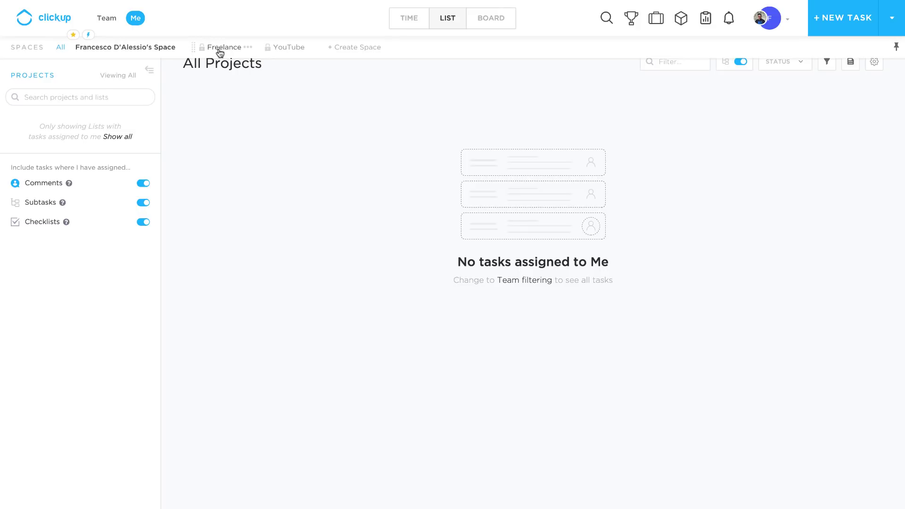
click(220, 51)
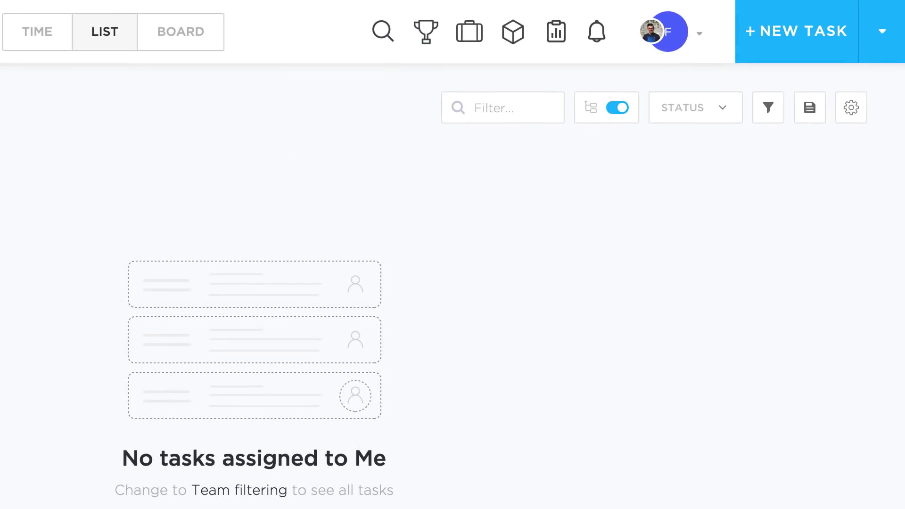
click(812, 39)
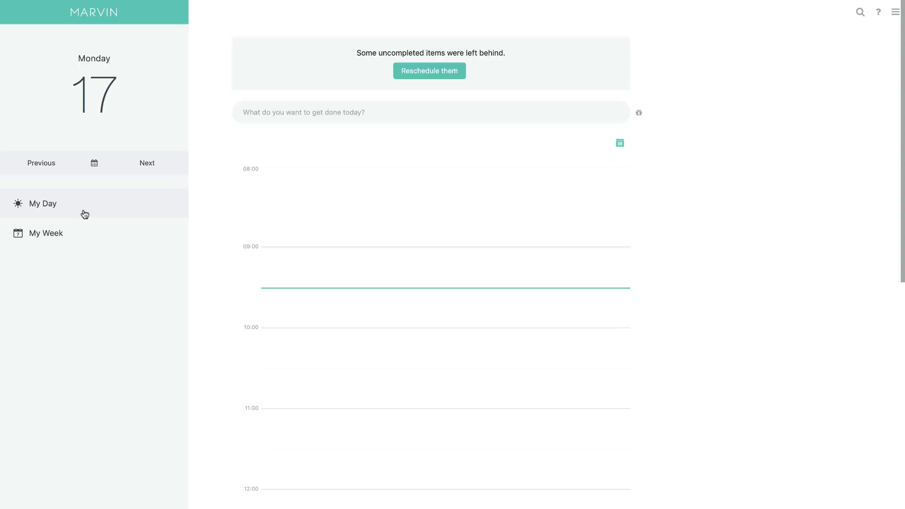
Step: Add a 'Feed the Dog' task at 09:30 in My Day, lengthen its block, and check its options
click(309, 296)
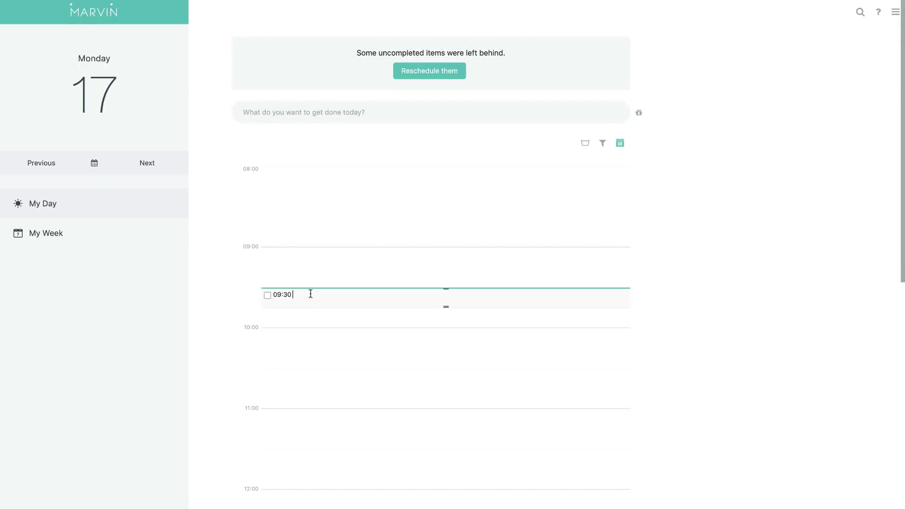
drag(448, 309, 450, 323)
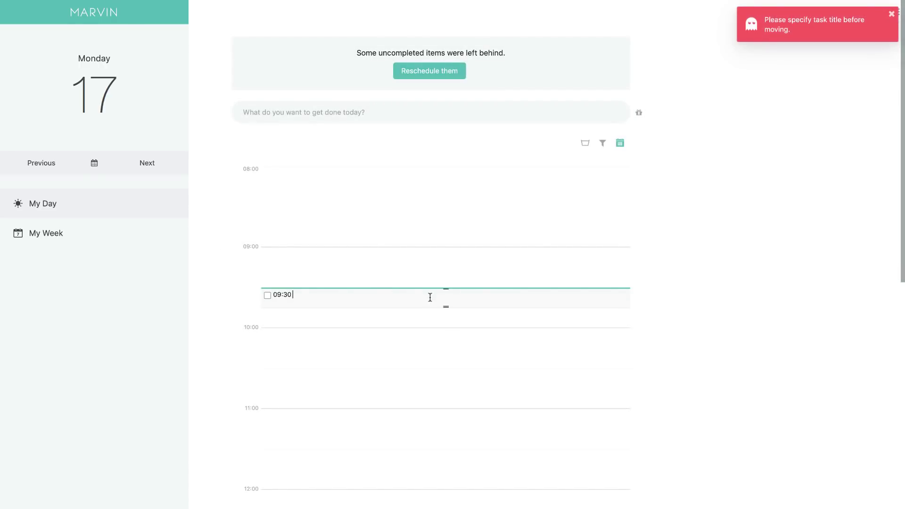
text(Fe)
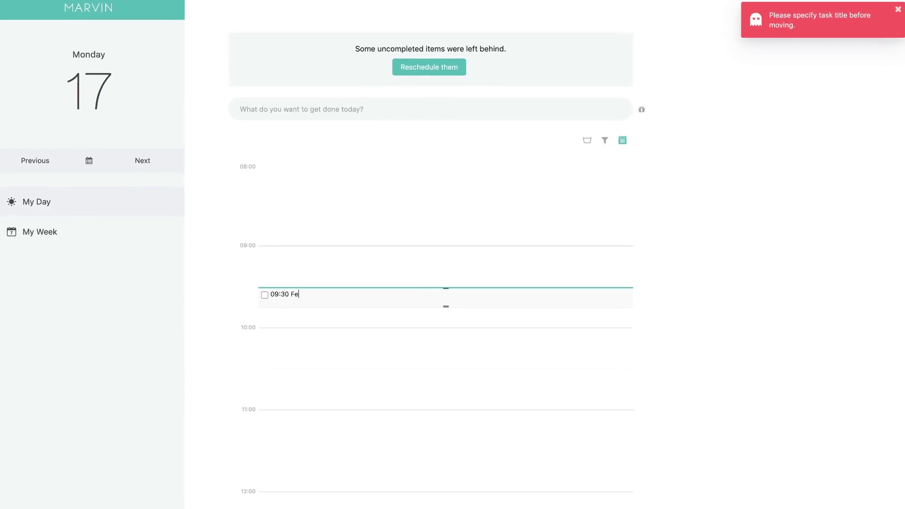
text(ed the Dog)
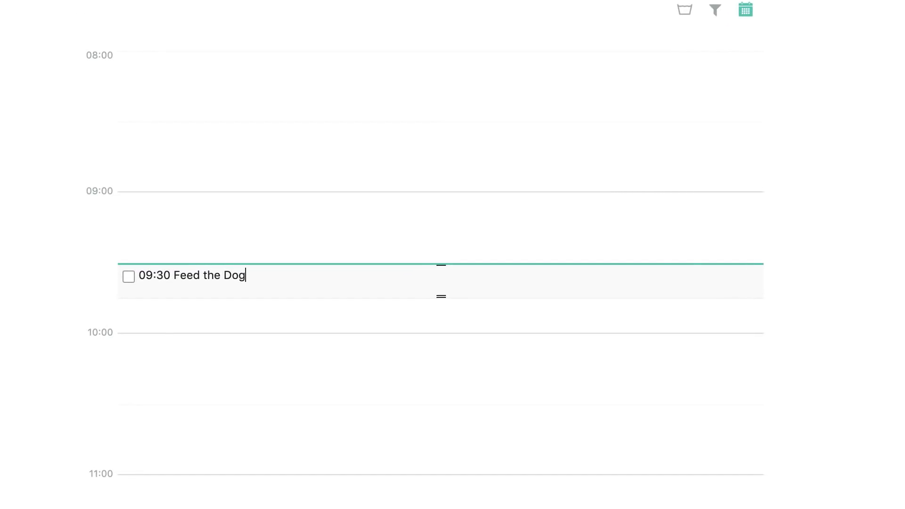
key(Return)
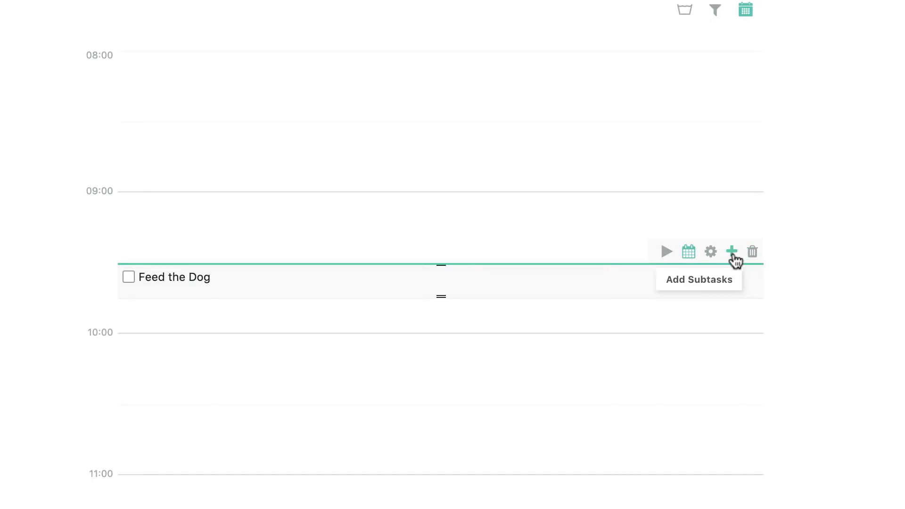
click(712, 253)
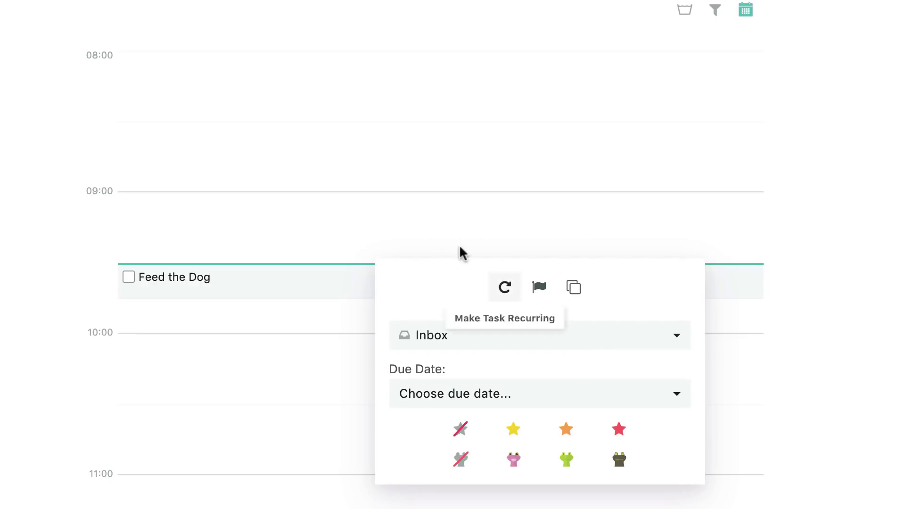
click(385, 197)
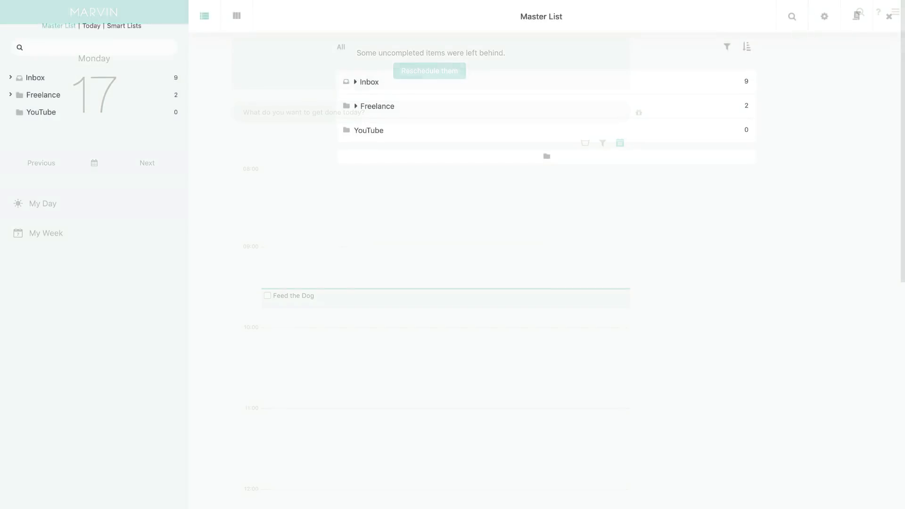
Step: Expand the Freelance and Inbox folders, then select Feed the Dog and dismiss its options
click(397, 109)
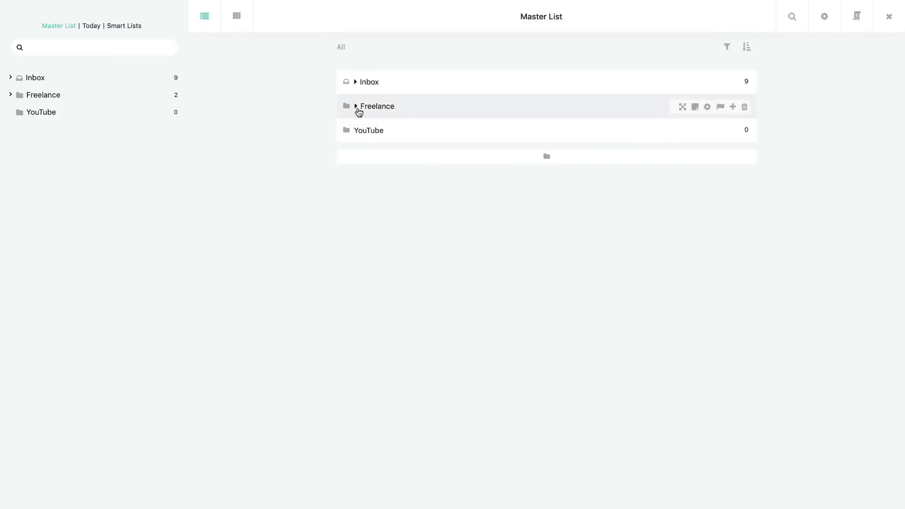
click(356, 107)
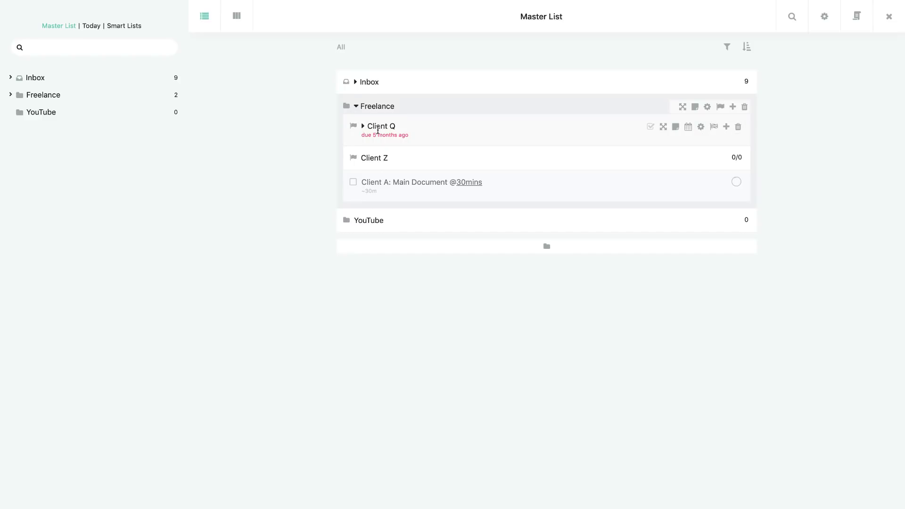
click(356, 83)
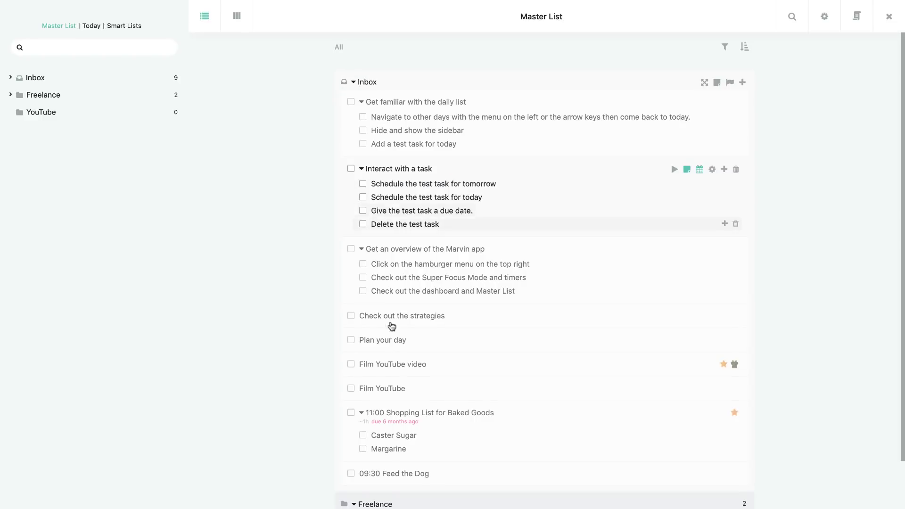
double_click(415, 473)
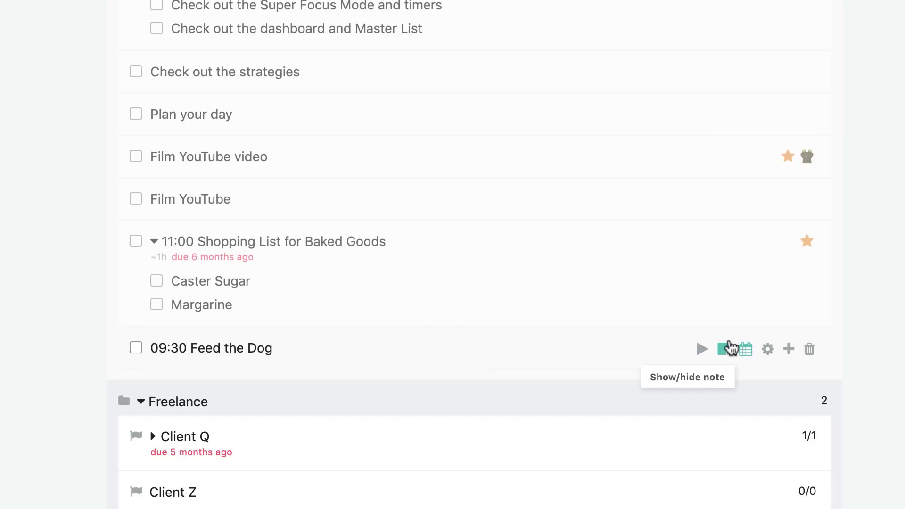
click(767, 349)
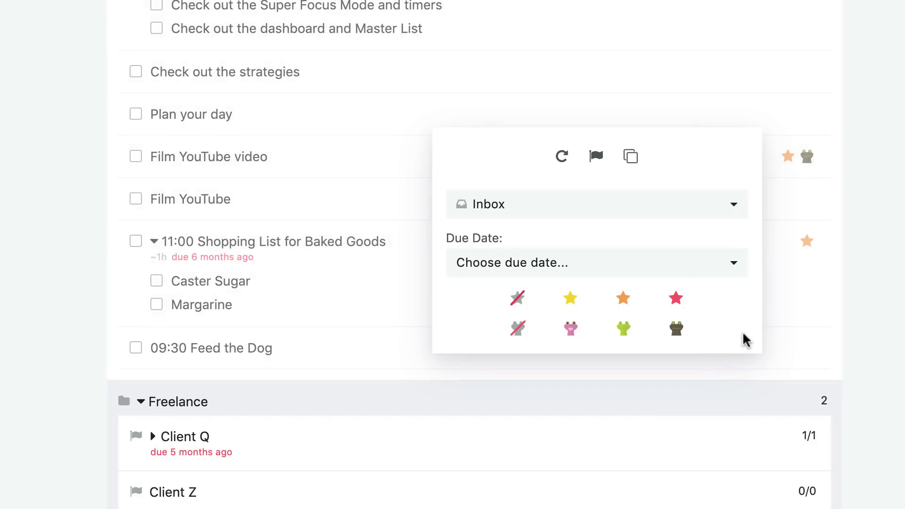
key(Escape)
scroll(676, 205, down, 5)
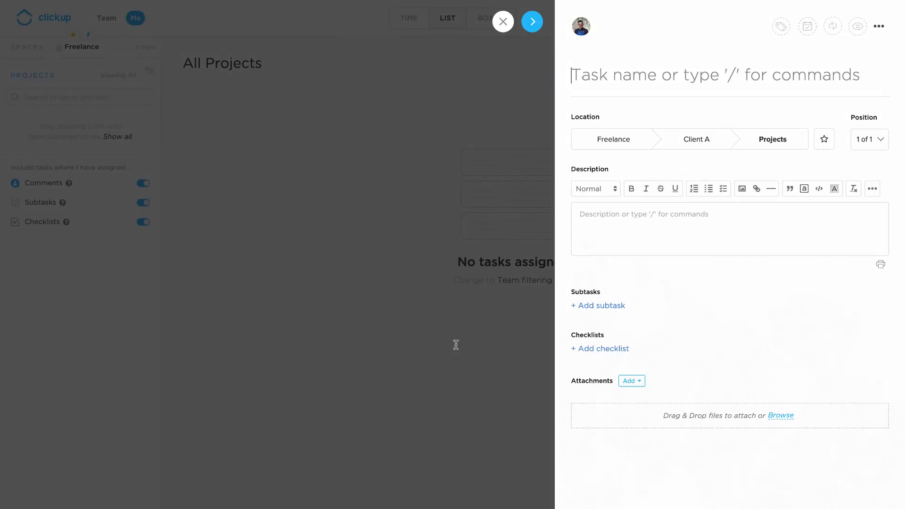
text(Fe)
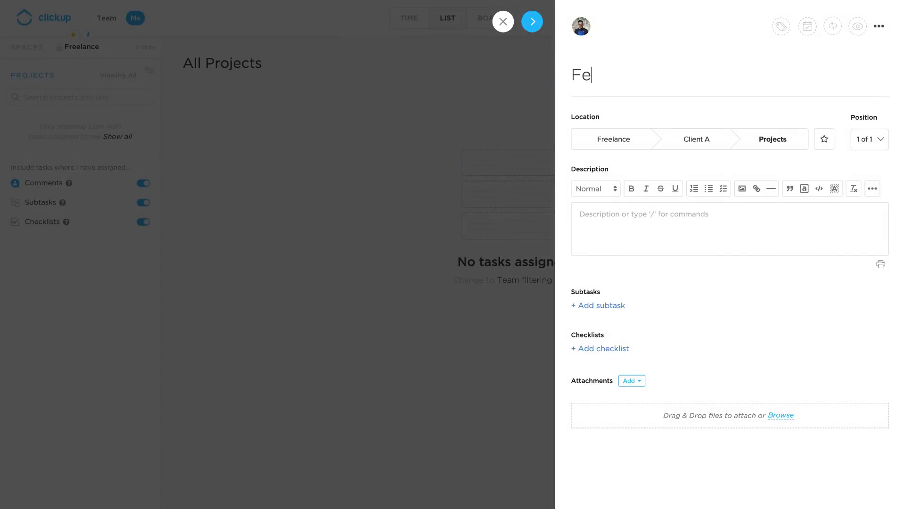
text(ed the Fog)
Step: Erase the last word of the new task's name while entering 'Feed the Fog'
key(BackSpace)
key(BackSpace)
key(BackSpace)
text(Fog)
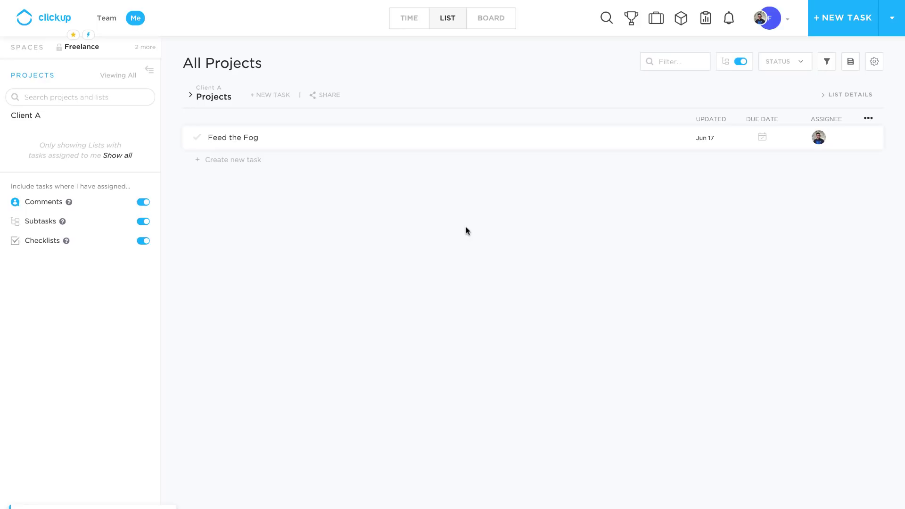
click(362, 146)
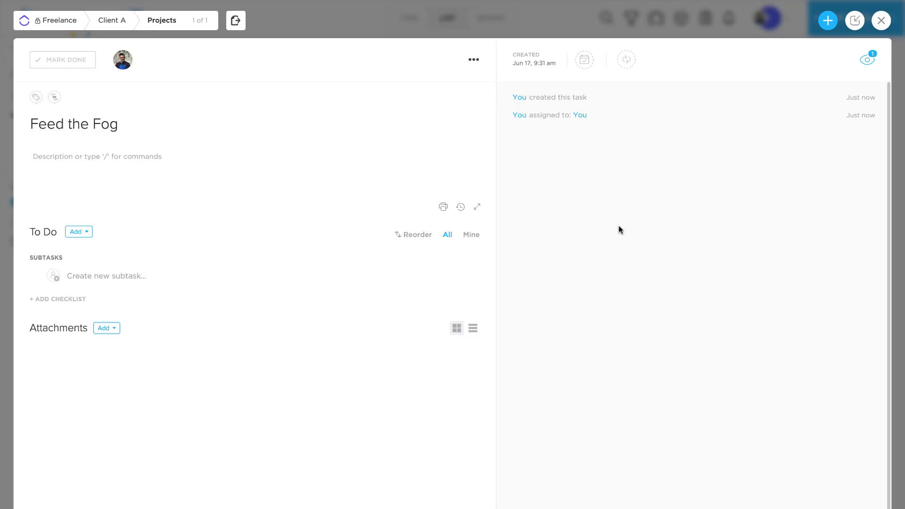
key(Escape)
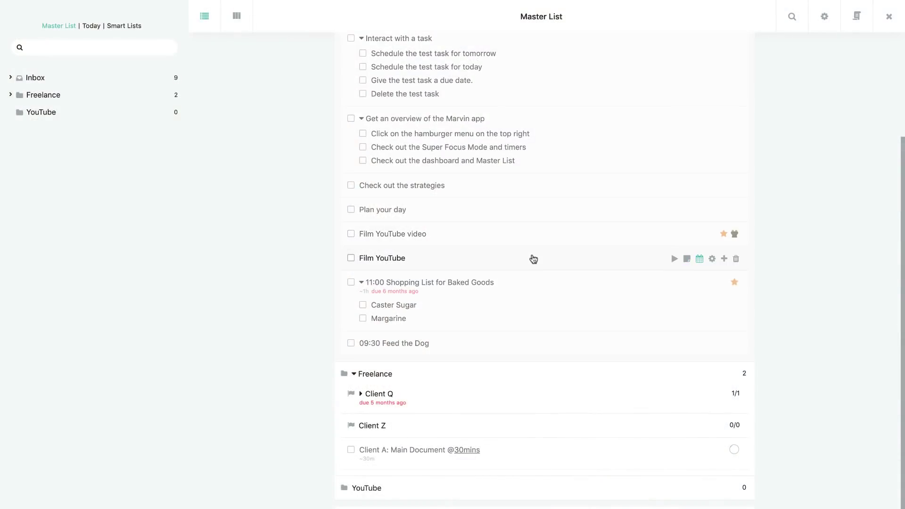
mouse_move(538, 287)
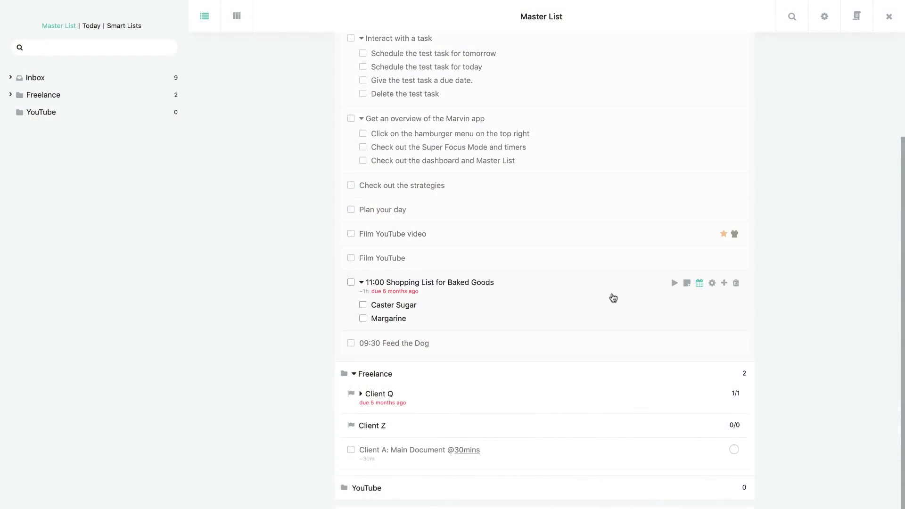
Step: Stretch Feed the Dog to end at 10:00, preview it, and close the Feed the Fog window
click(889, 23)
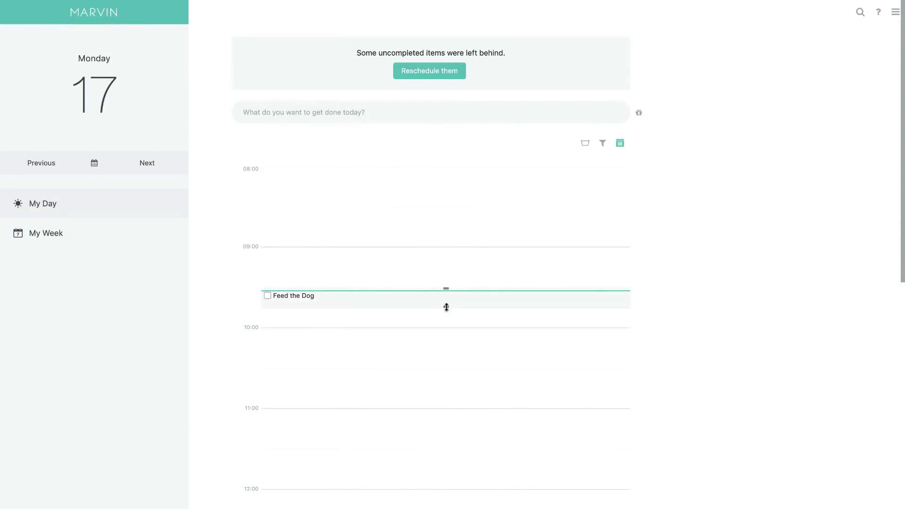
drag(447, 307, 447, 329)
click(431, 319)
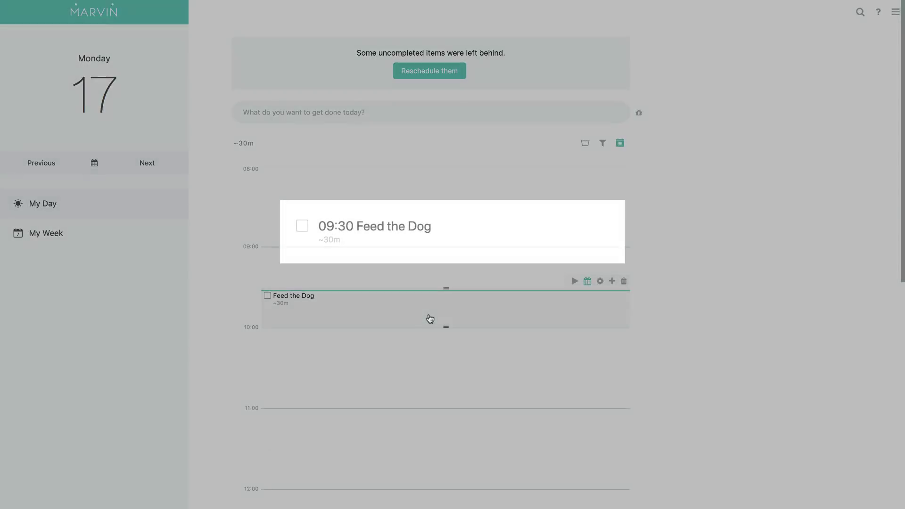
click(422, 315)
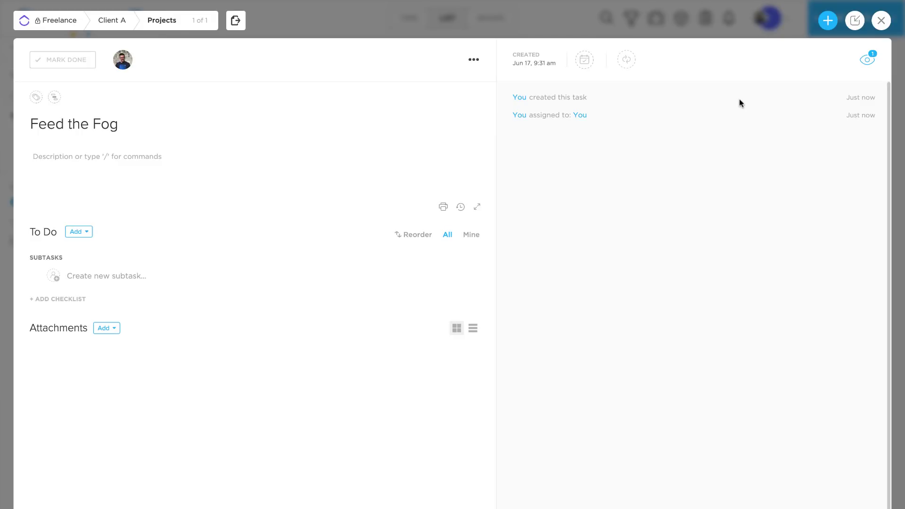
click(882, 21)
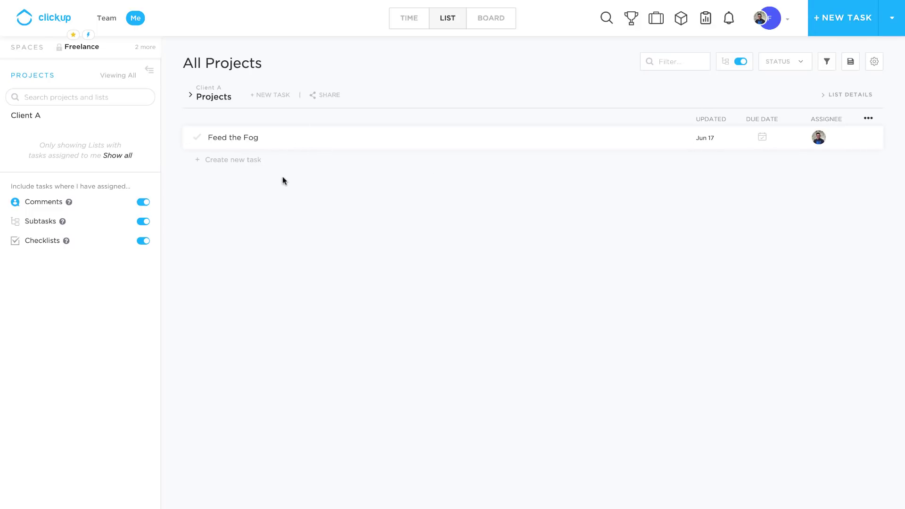
mouse_move(446, 309)
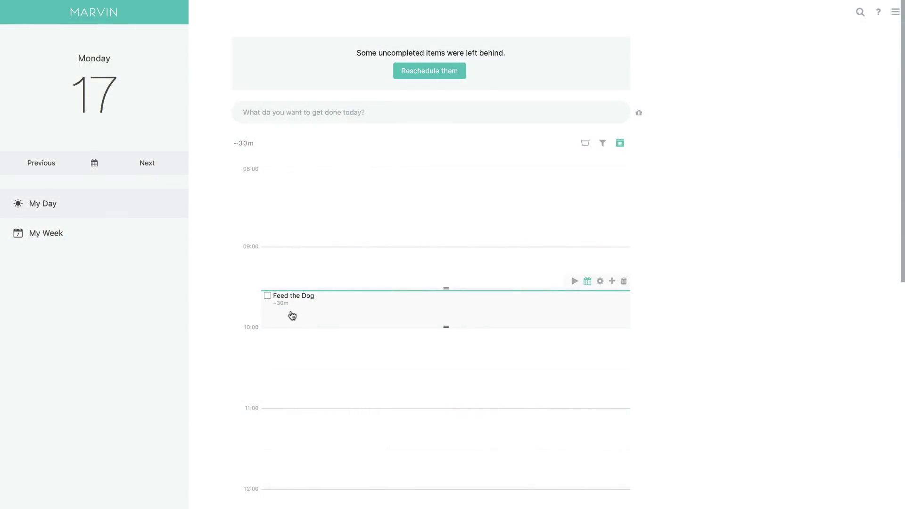
scroll(324, 315, down, 1)
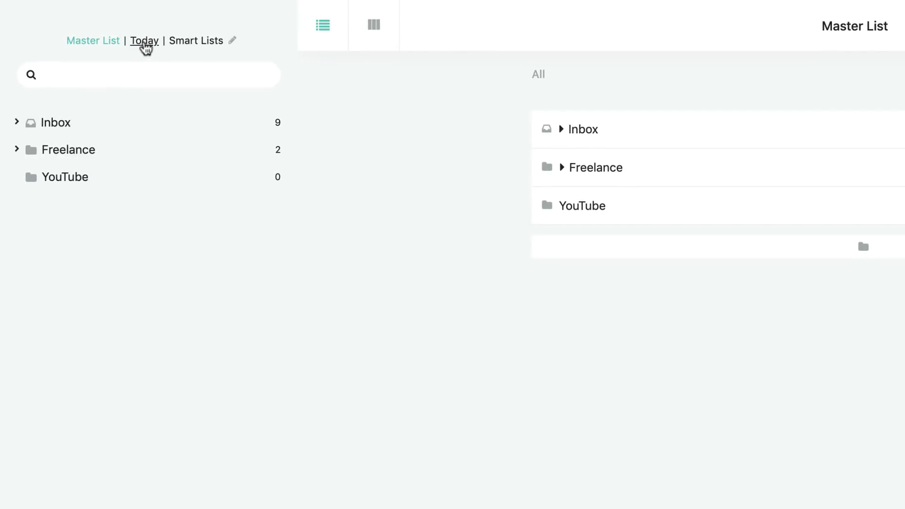
Step: Show Smart Lists, then view the Master List folders as columns and back as a list
click(150, 43)
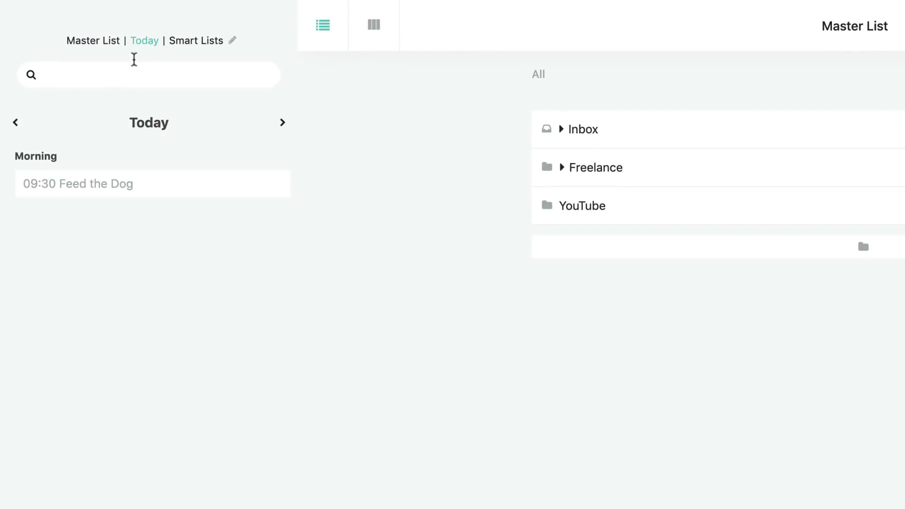
click(189, 44)
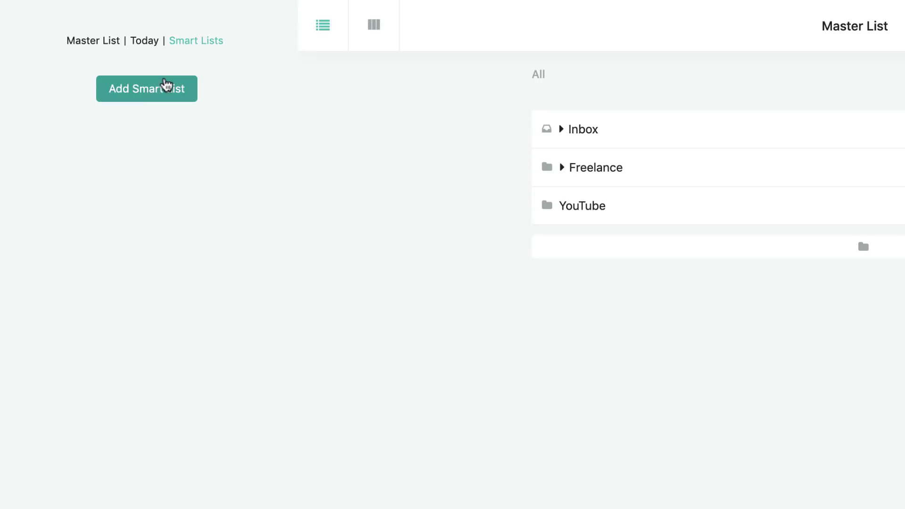
click(380, 41)
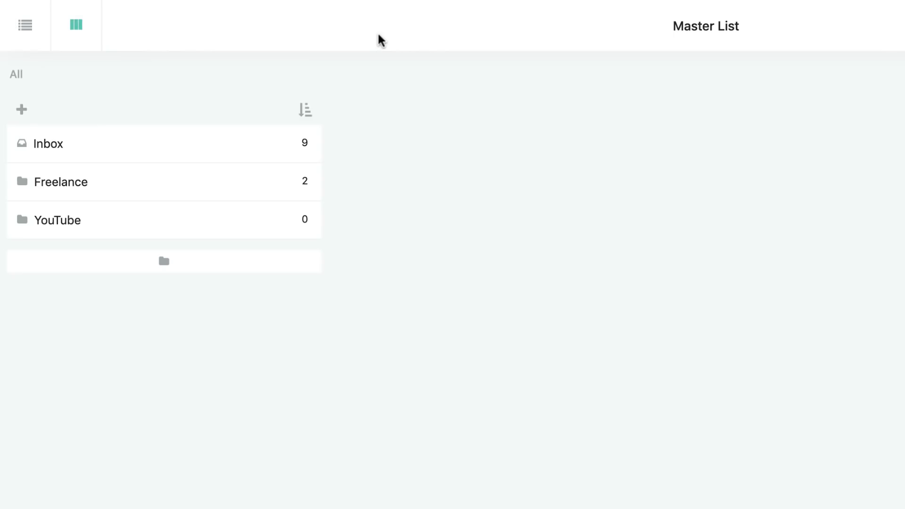
click(33, 34)
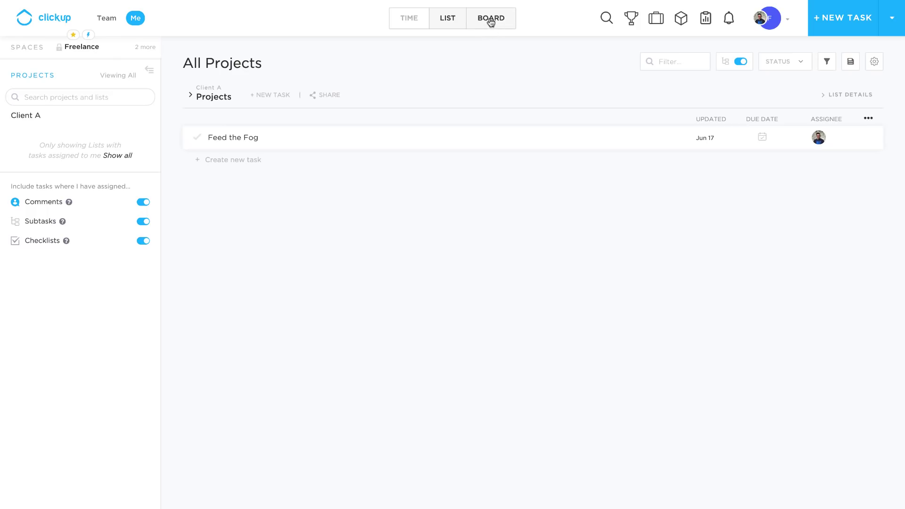
Step: Move Feed the Fog to CLOSED on the Board view, then switch to List and Time views
click(491, 20)
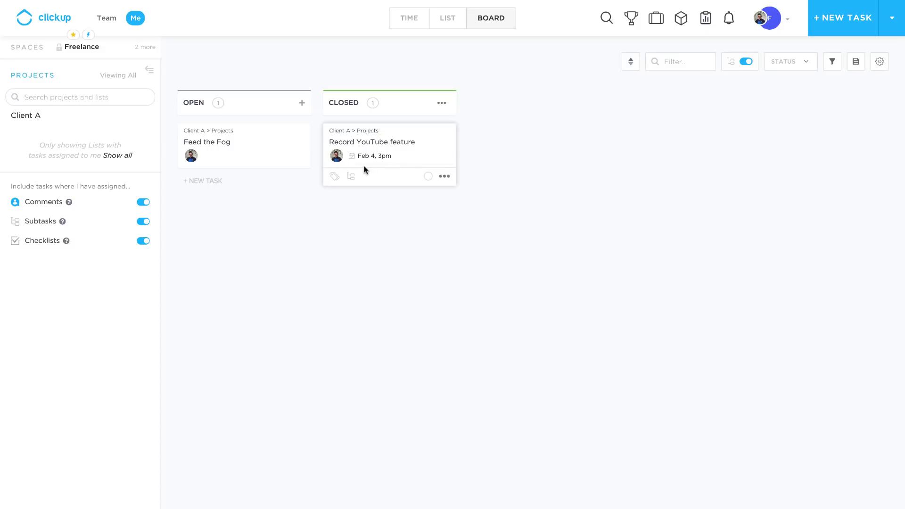
drag(228, 148, 374, 141)
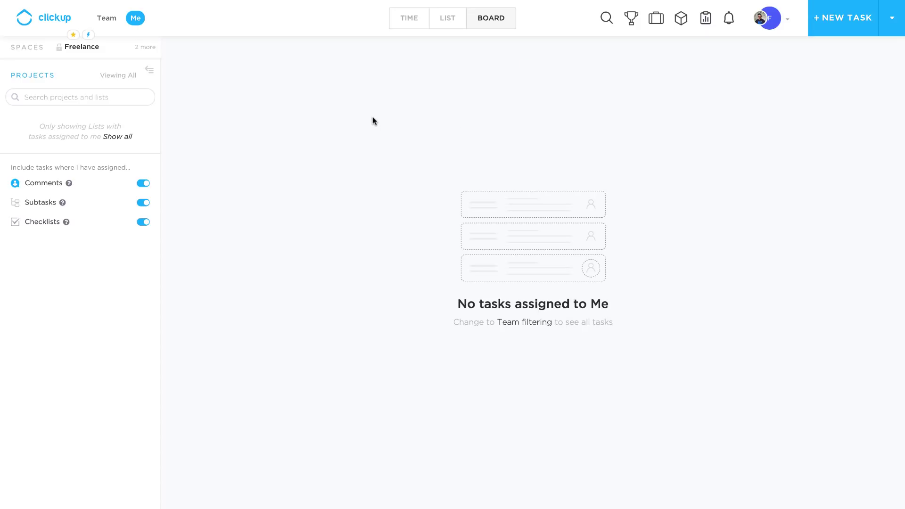
click(449, 20)
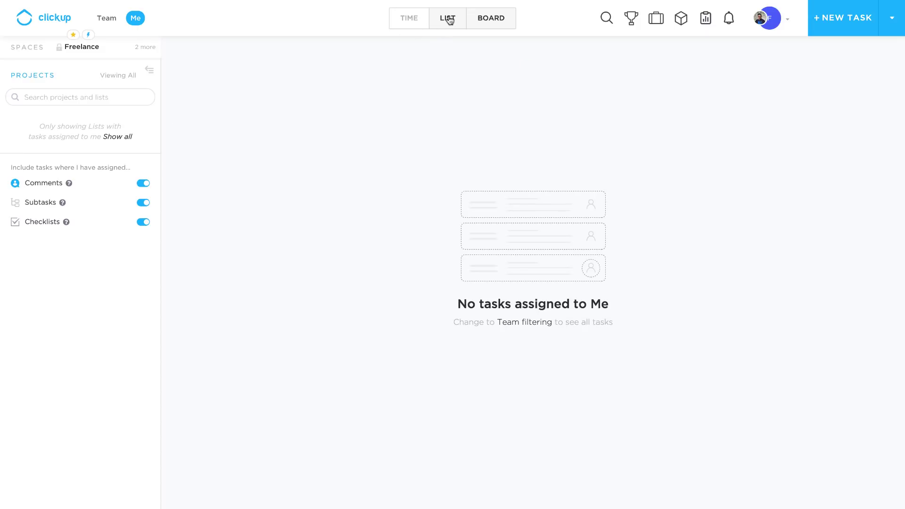
click(420, 23)
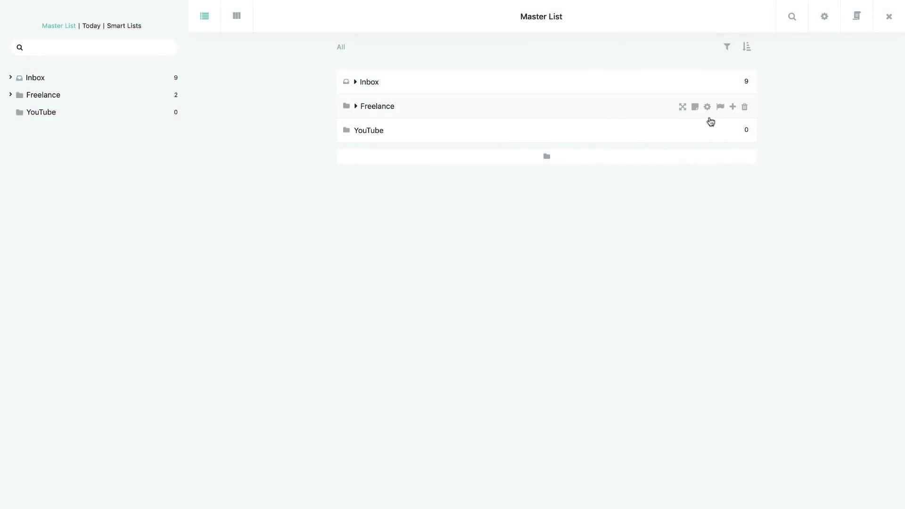
Step: Drag Feed the Dog from Monday to Tuesday in My Week, then browse ahead a week and back a day
click(888, 20)
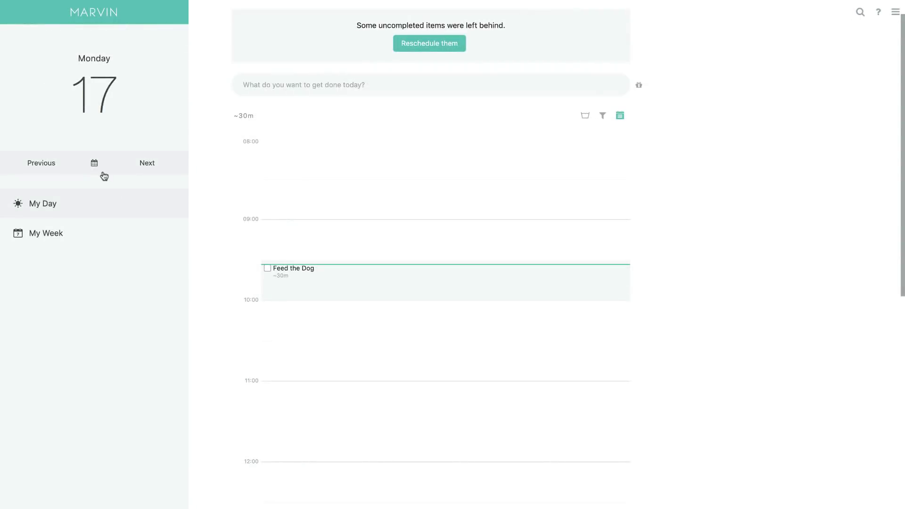
click(101, 173)
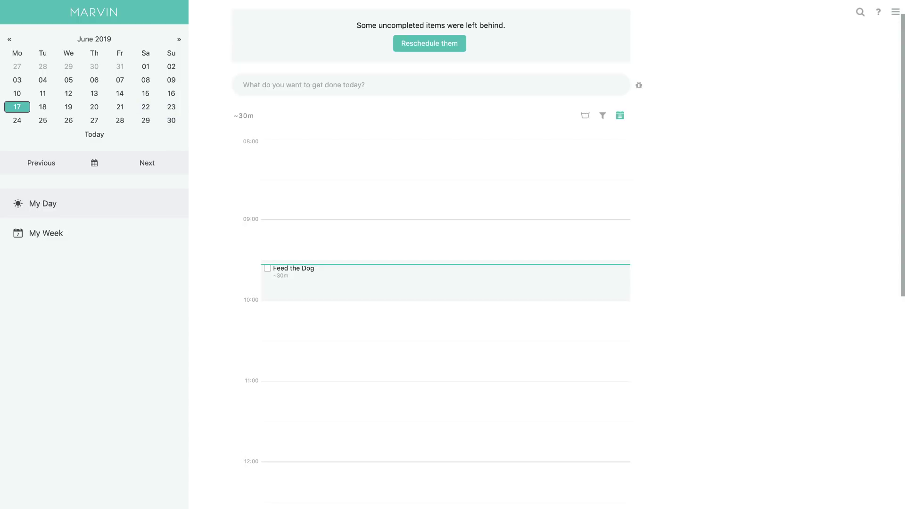
click(80, 242)
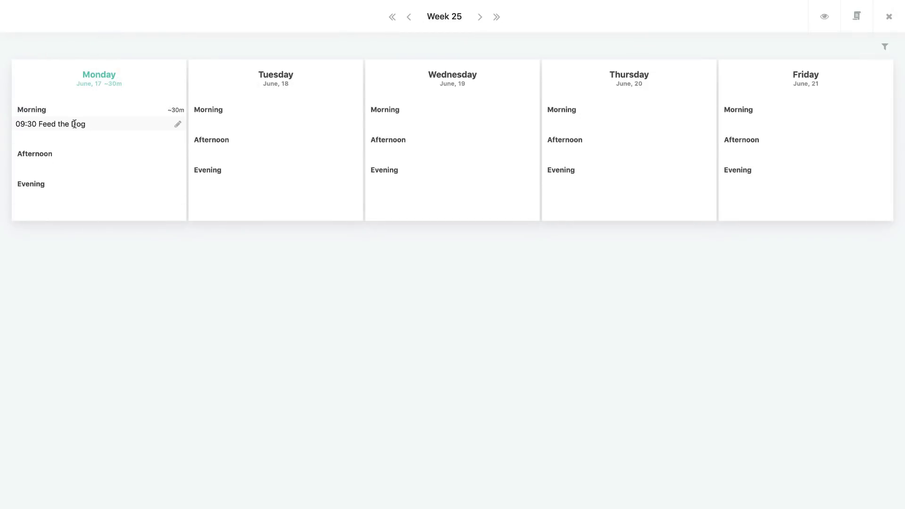
mouse_move(21, 125)
mouse_down()
mouse_move(268, 152)
mouse_move(235, 115)
mouse_up()
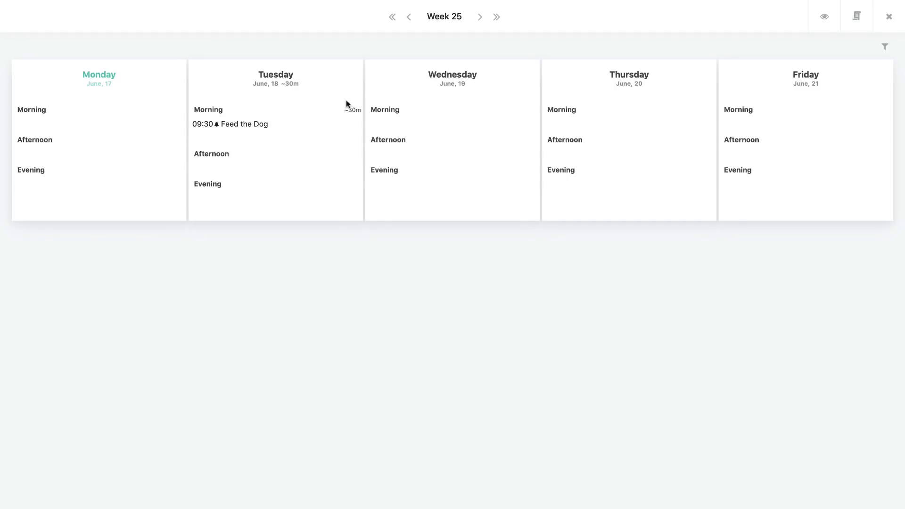
click(496, 17)
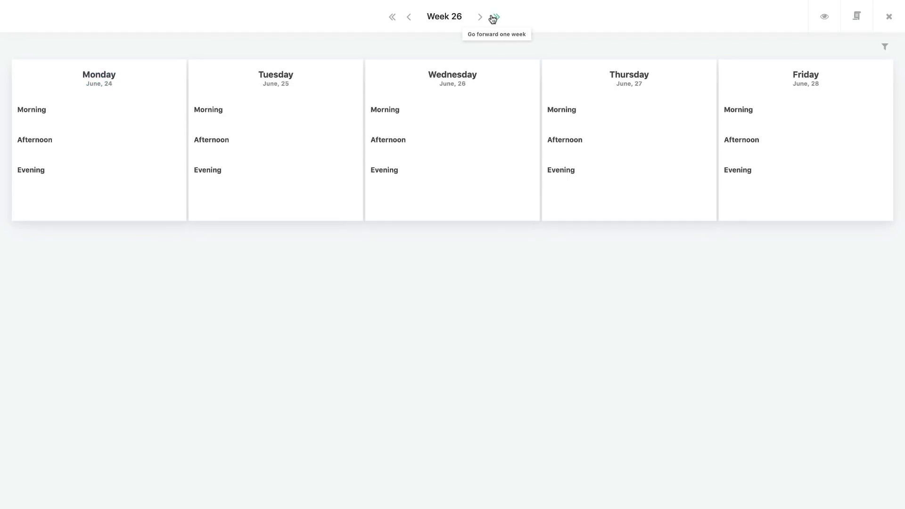
click(408, 24)
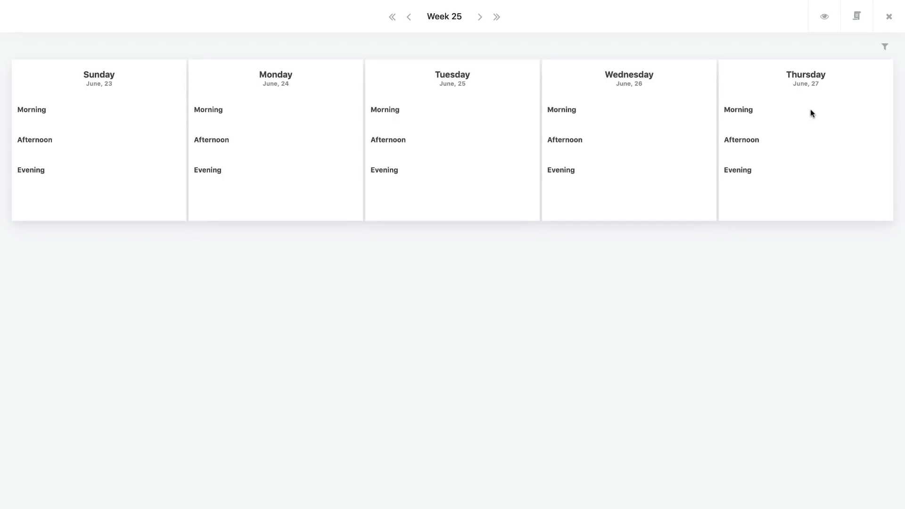
Step: Close the week view, switch the Agenda strategy off, and close the Strategies page
click(889, 16)
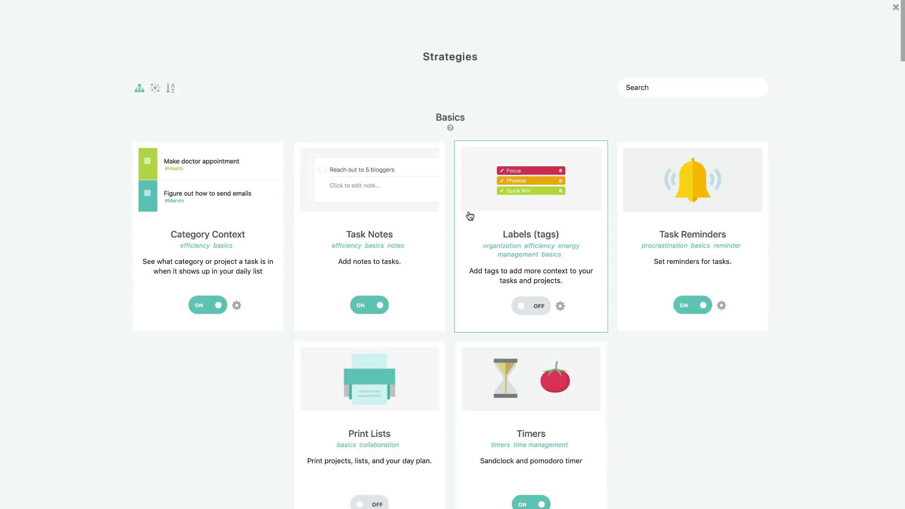
scroll(457, 270, down, 4)
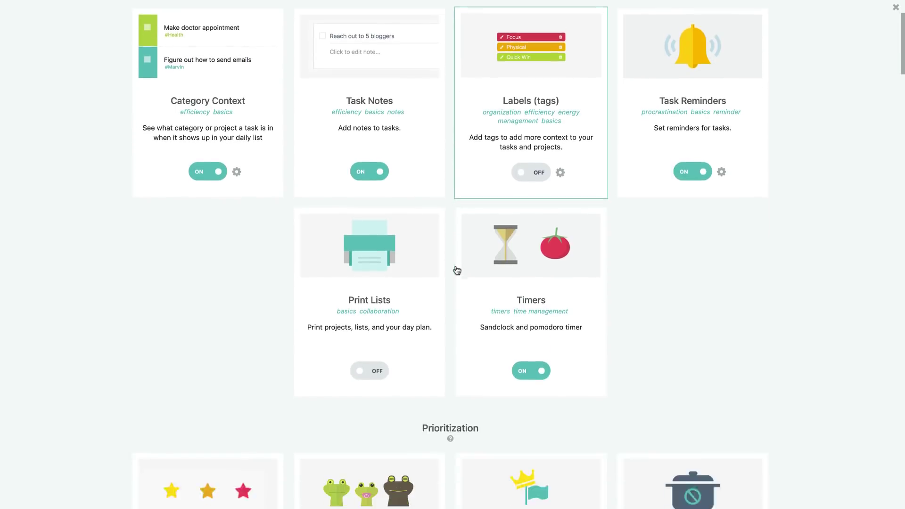
scroll(457, 269, down, 3)
scroll(457, 269, down, 5)
scroll(457, 269, down, 2)
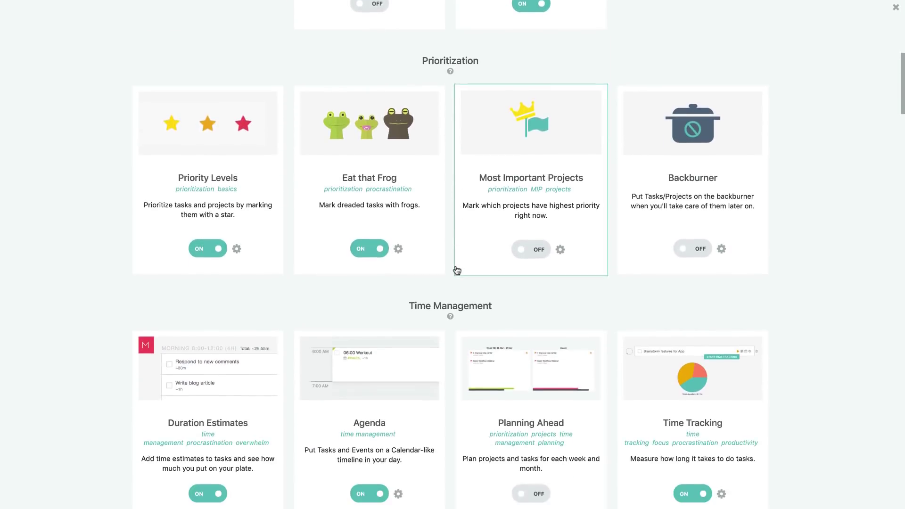
scroll(452, 252, down, 5)
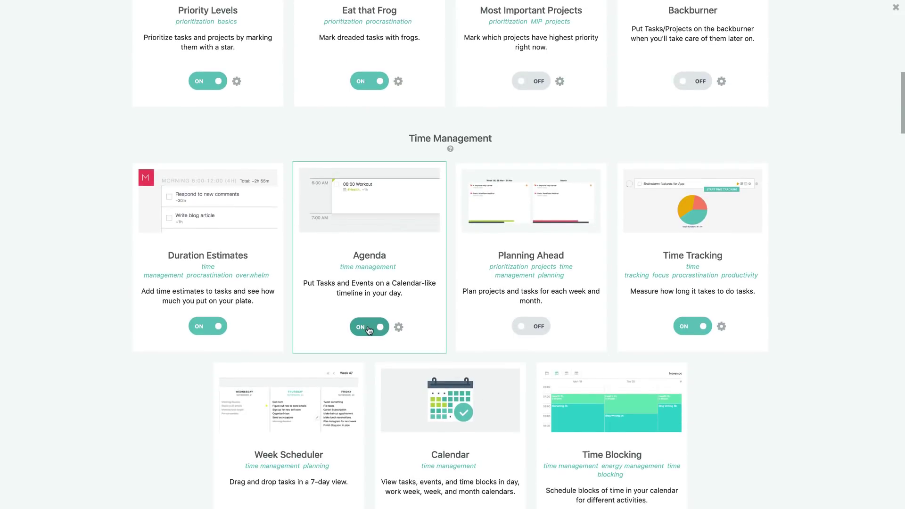
click(368, 329)
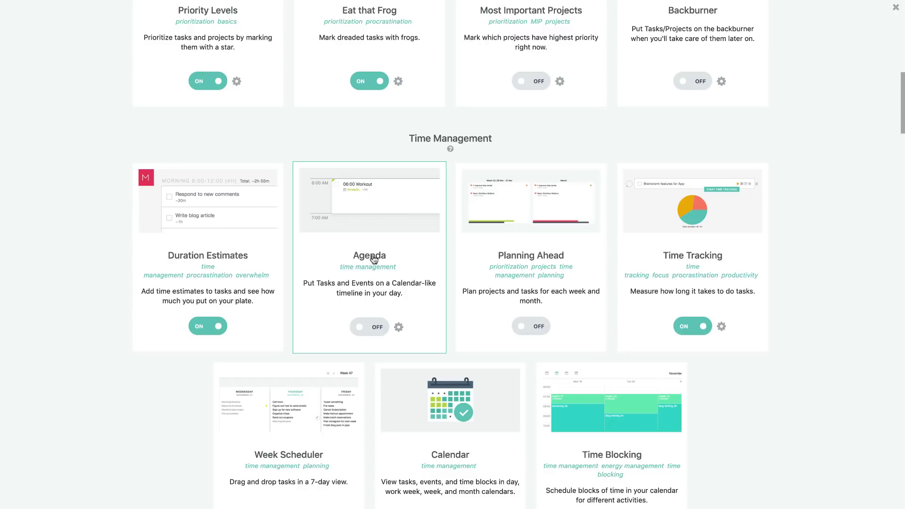
click(895, 7)
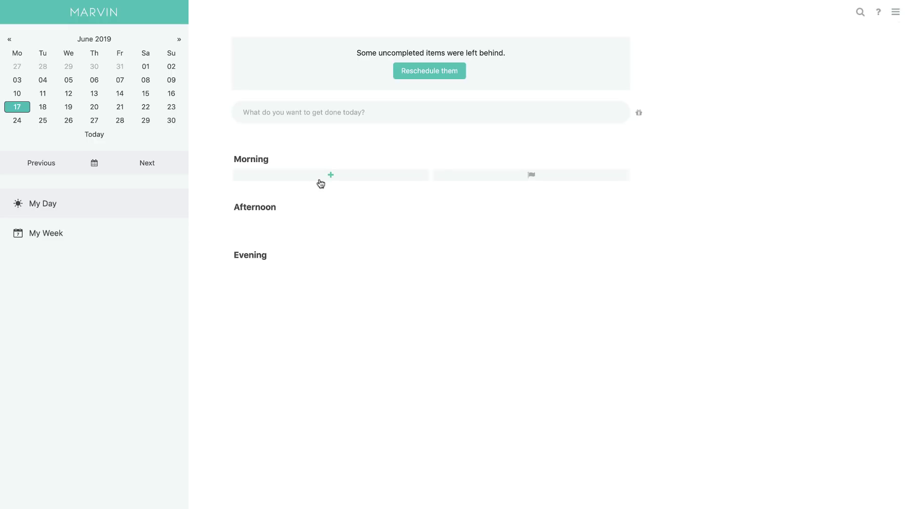
Step: Turn on the Agenda and Planning Ahead strategies, then close the Strategies page
click(896, 12)
click(826, 42)
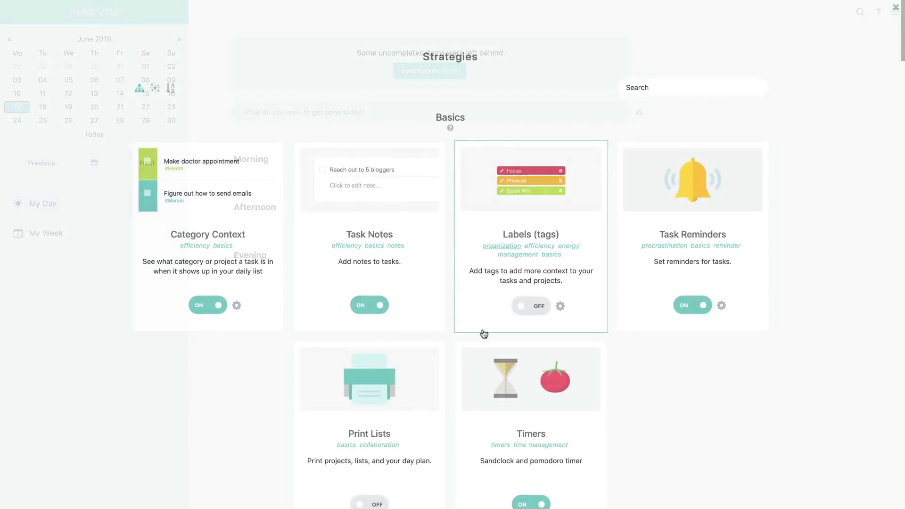
scroll(483, 332, down, 8)
scroll(484, 334, down, 2)
click(374, 315)
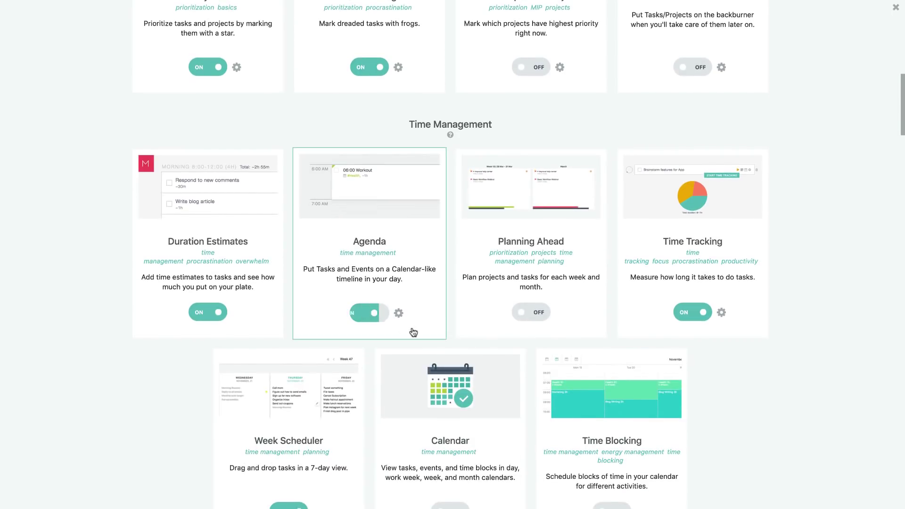
click(526, 316)
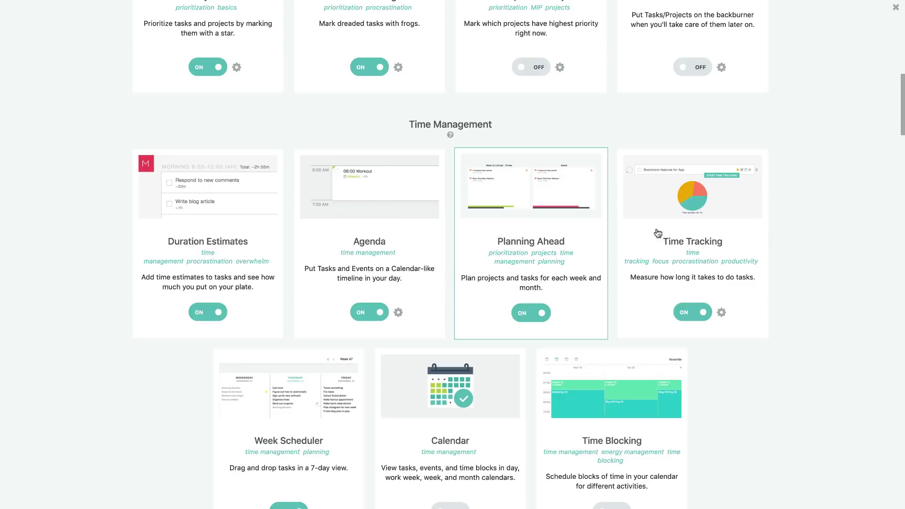
click(896, 10)
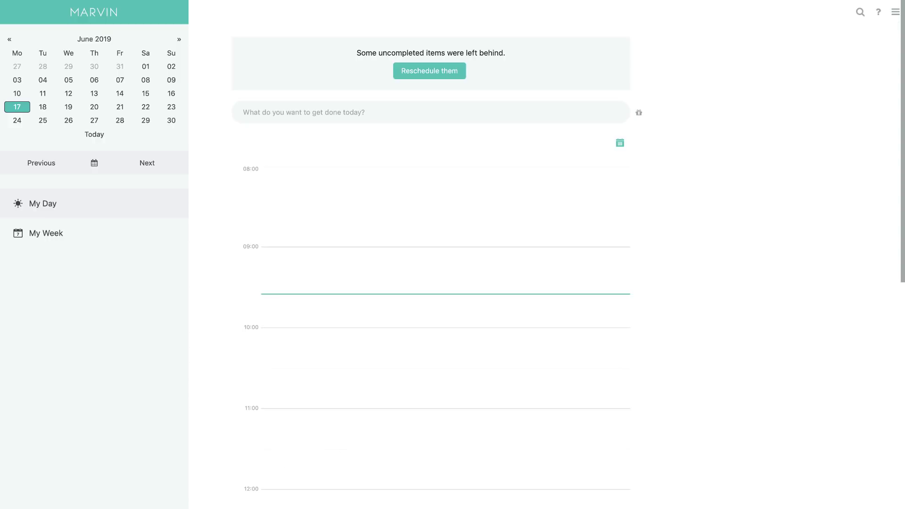
key(m)
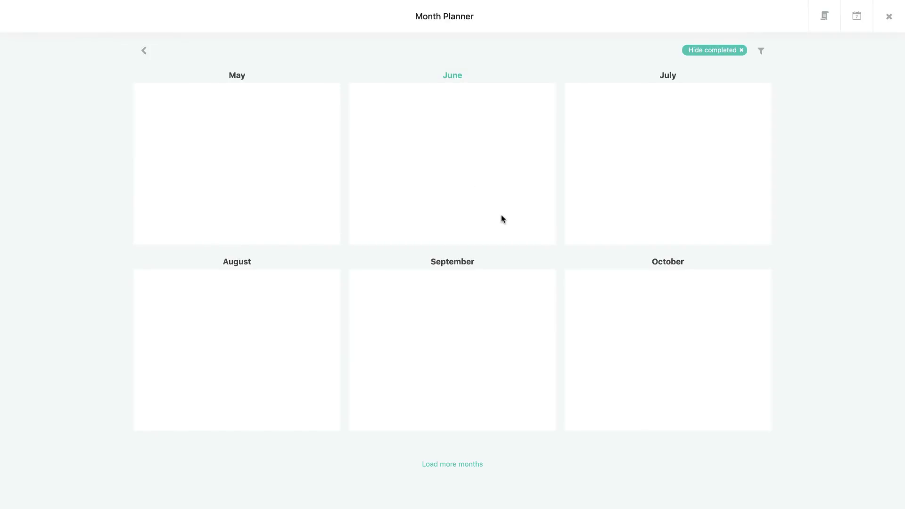
click(446, 465)
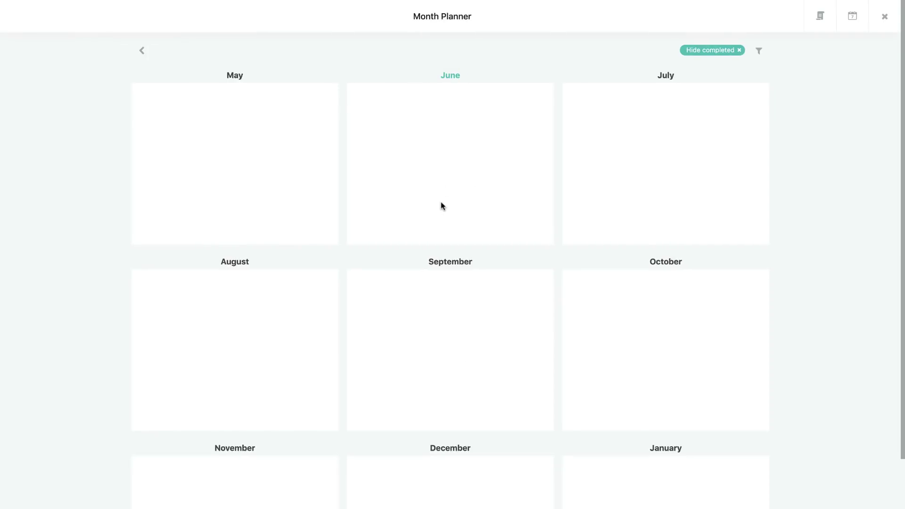
scroll(441, 205, down, 3)
scroll(441, 206, up, 1)
scroll(441, 205, up, 2)
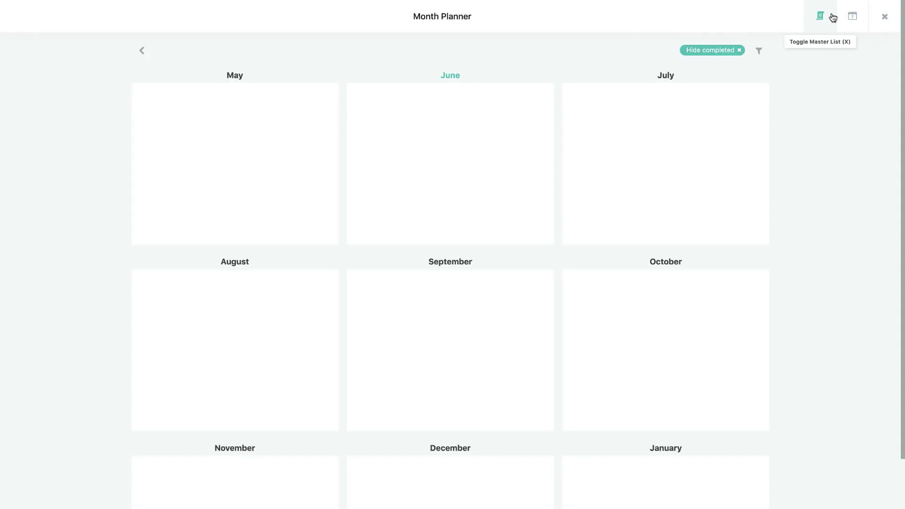
click(854, 19)
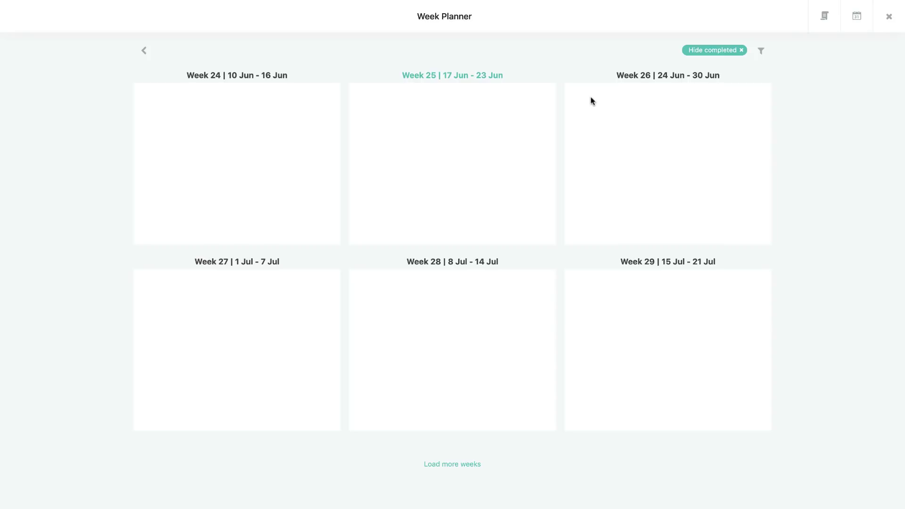
Step: Close the week planner, switch the Calendar strategy ON, and close Strategies to reach the calendar
click(890, 17)
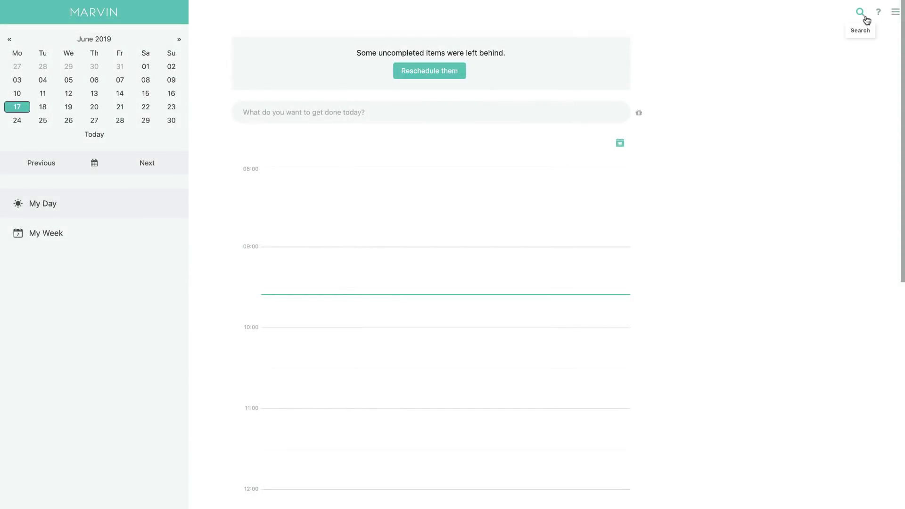
click(894, 14)
click(846, 45)
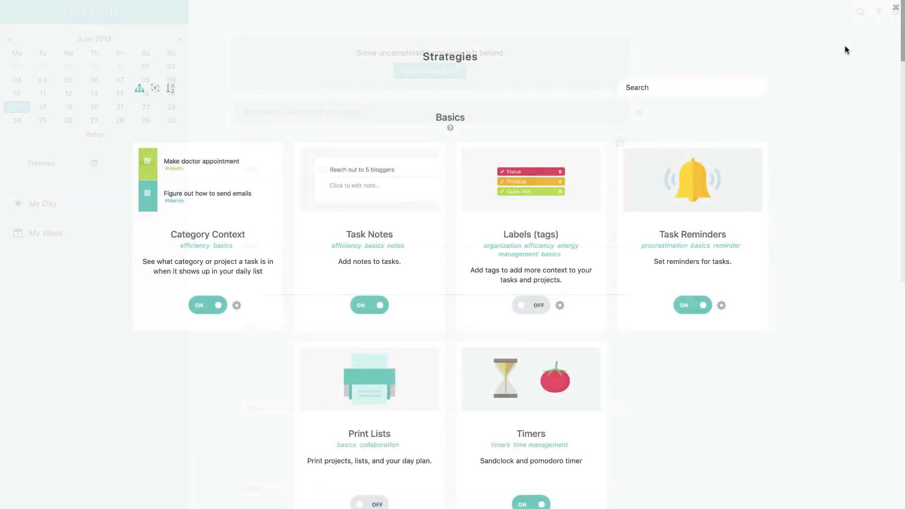
scroll(747, 212, down, 5)
scroll(742, 213, down, 5)
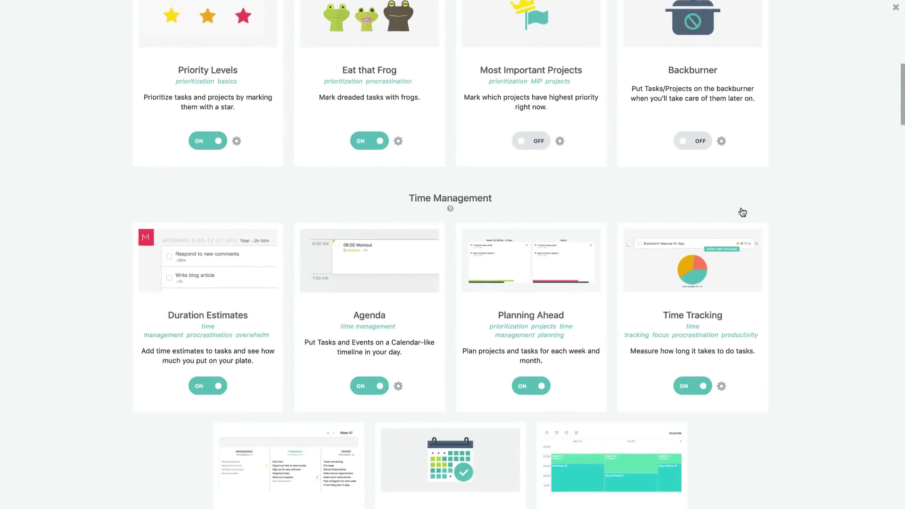
scroll(743, 212, down, 3)
scroll(743, 212, up, 1)
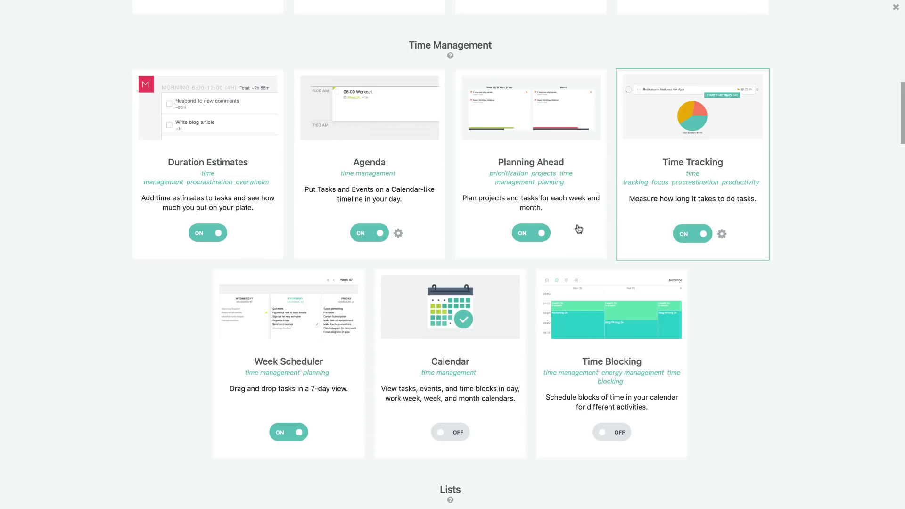
scroll(390, 340, down, 1)
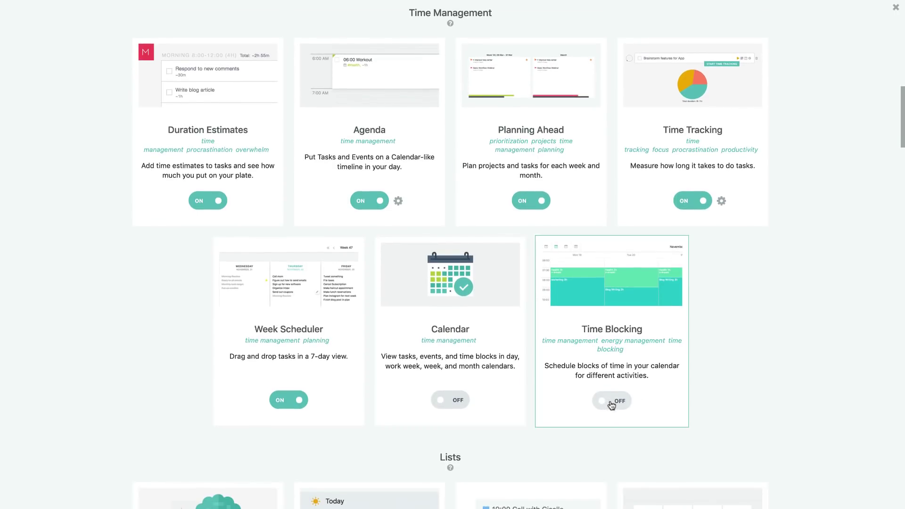
click(448, 402)
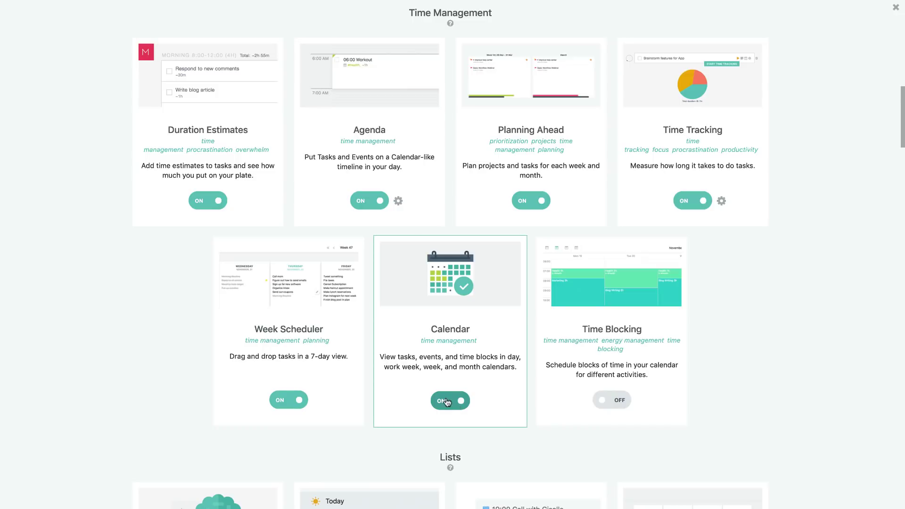
click(894, 10)
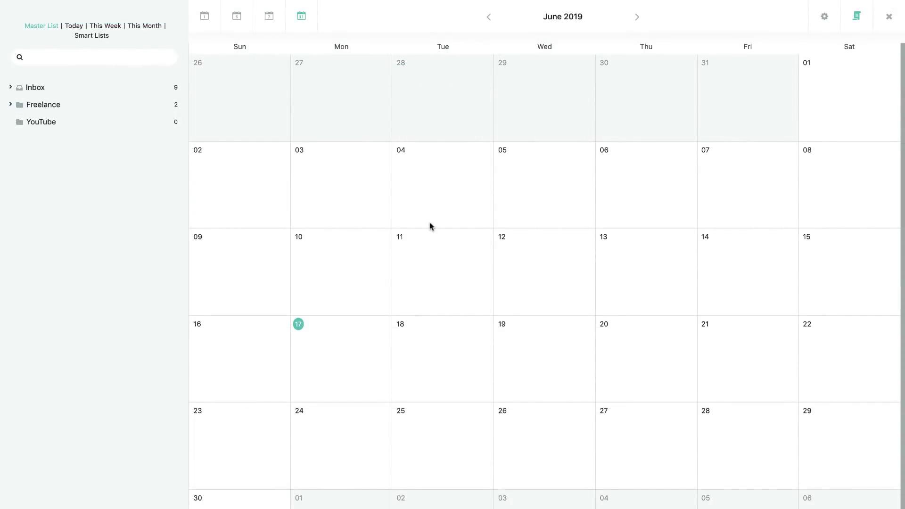
Step: Expand Inbox and Freelance, show Today, This Week and This Month items, then use Week view
click(91, 101)
drag(97, 118, 304, 252)
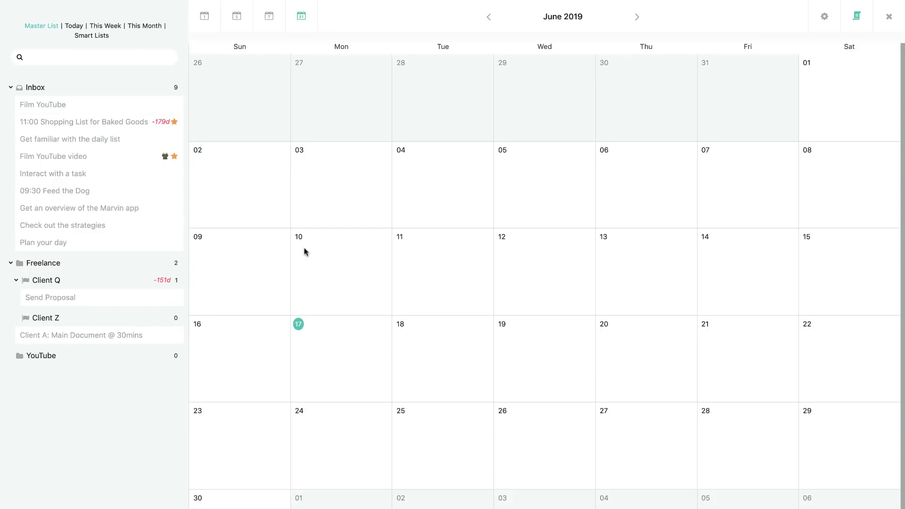
click(73, 26)
click(110, 25)
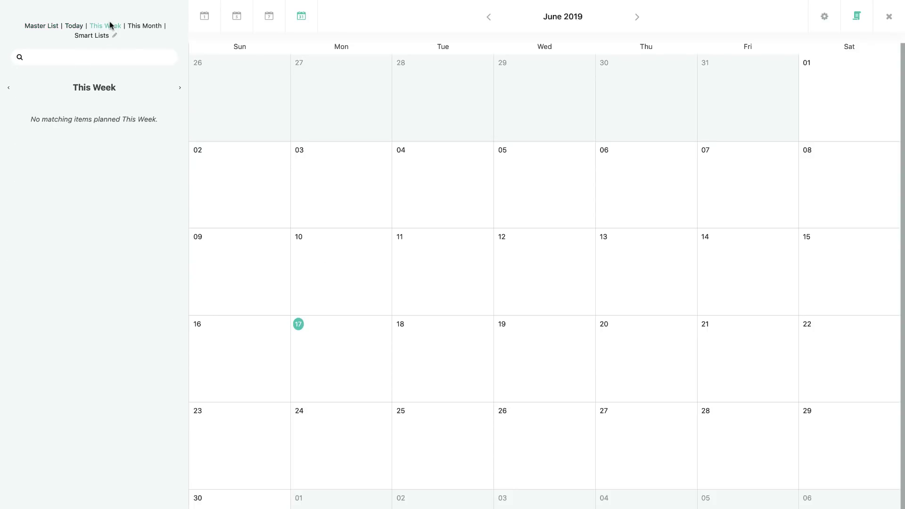
click(144, 26)
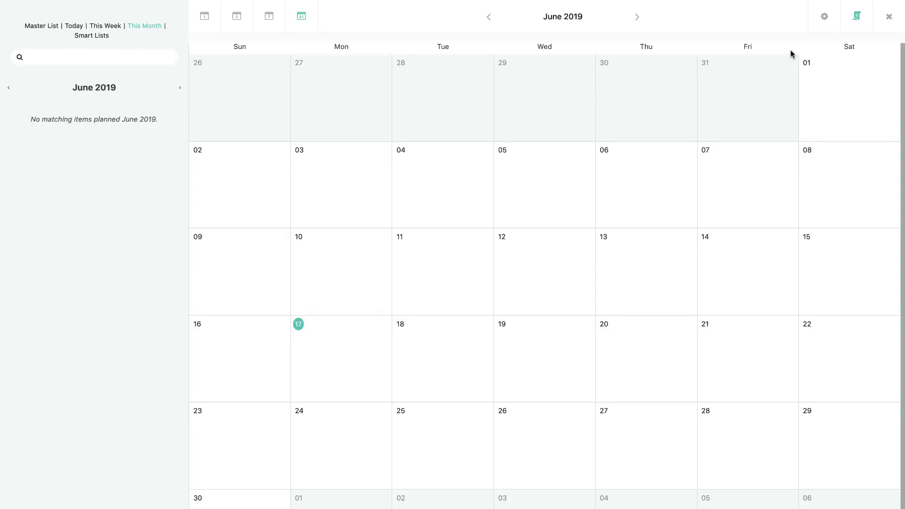
click(266, 21)
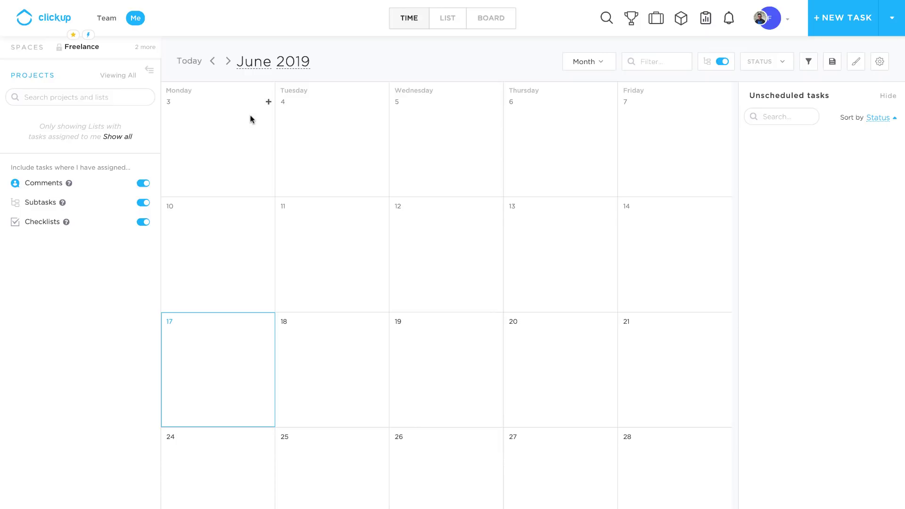
Step: Open the ClickUp account menu that leads to ClickApps
click(775, 28)
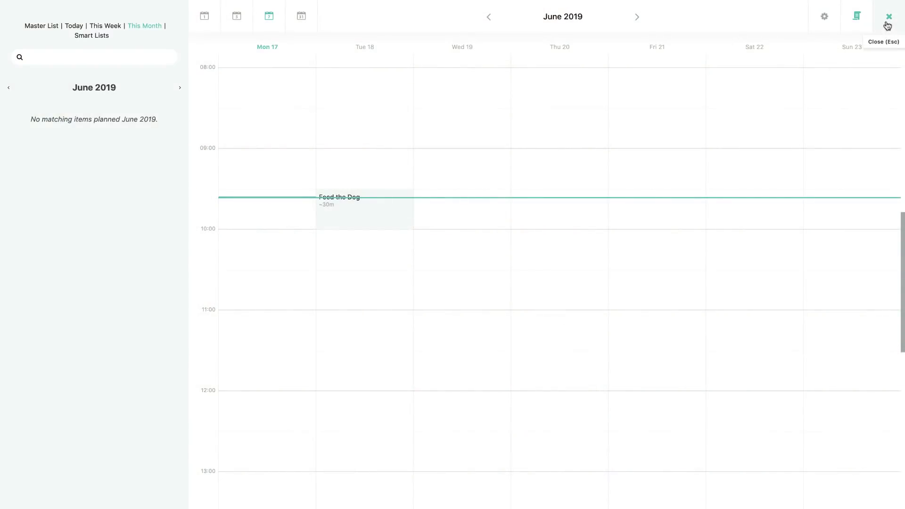
Step: Open Strategies from Amazing Marvin's main menu
click(889, 18)
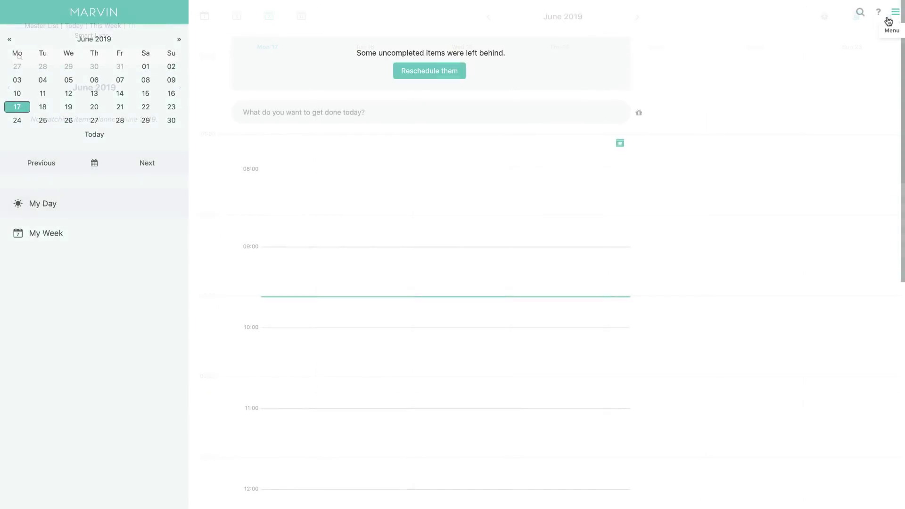
click(848, 38)
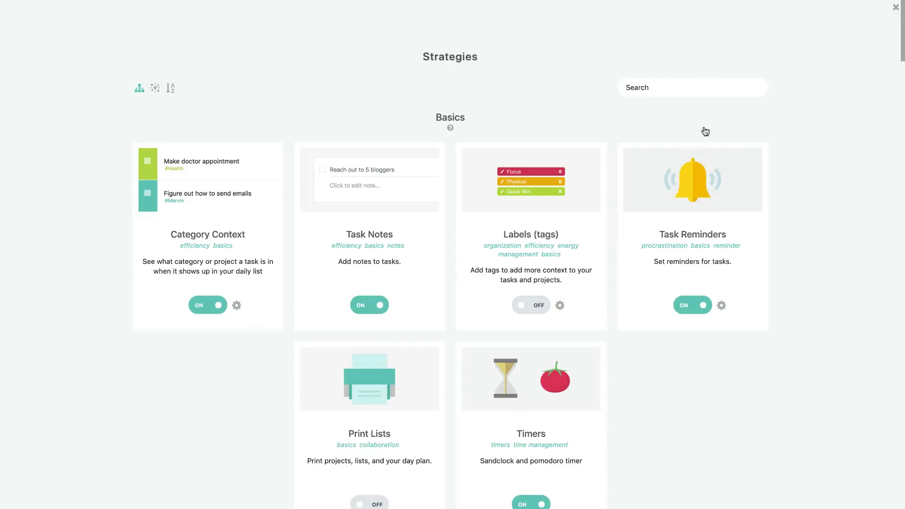
scroll(644, 302, down, 1)
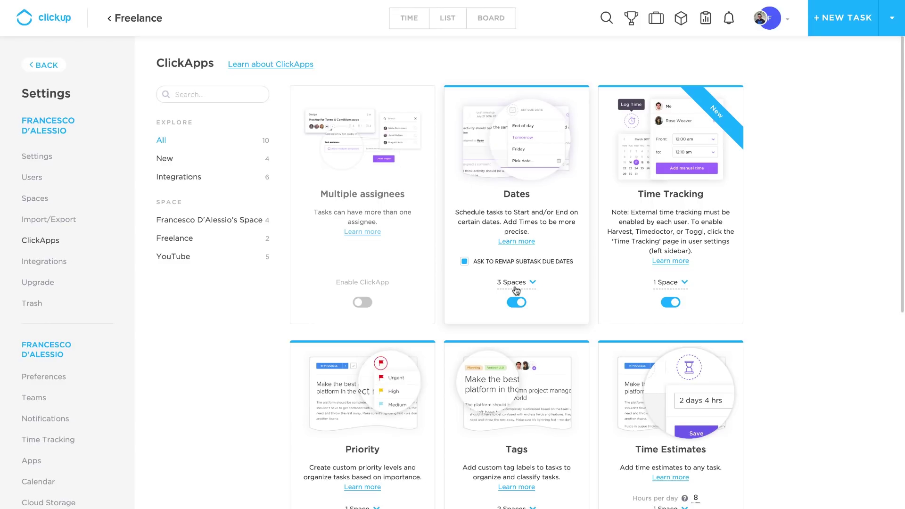
scroll(515, 291, down, 1)
scroll(516, 290, down, 3)
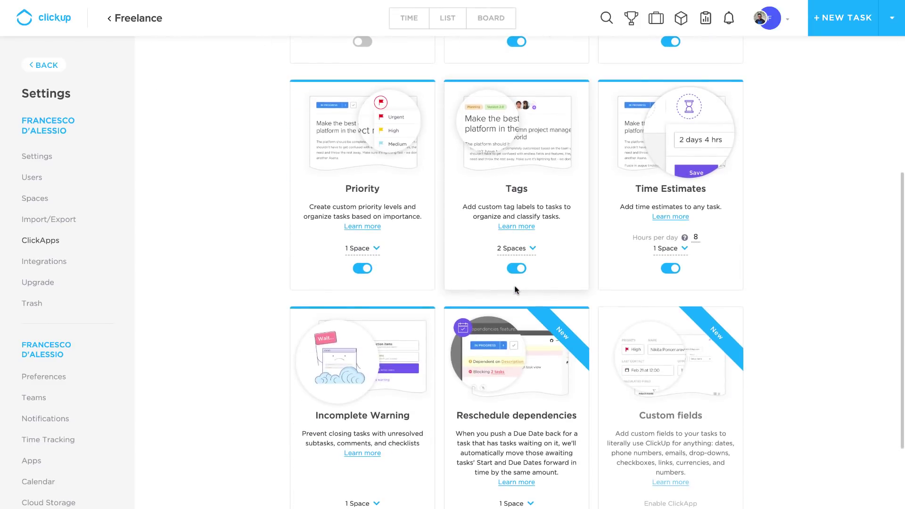
scroll(515, 290, down, 2)
scroll(515, 291, down, 1)
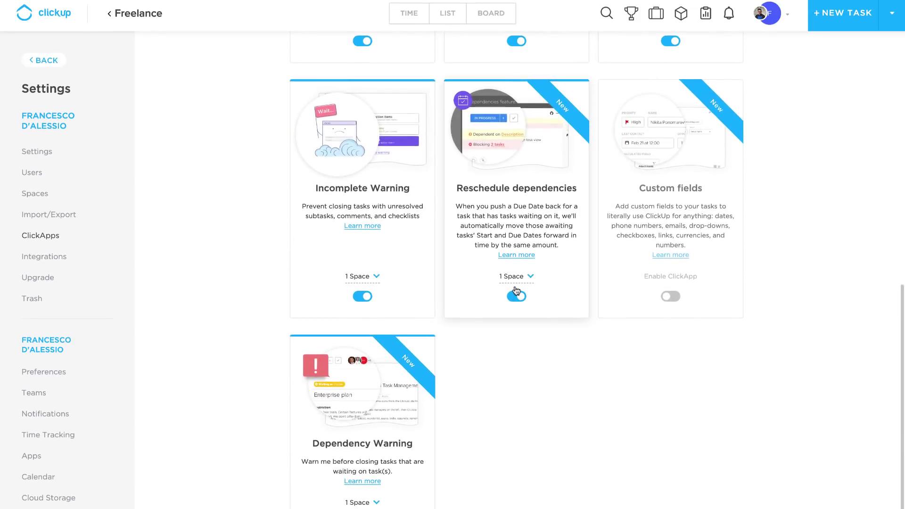
scroll(515, 290, up, 1)
scroll(516, 290, up, 6)
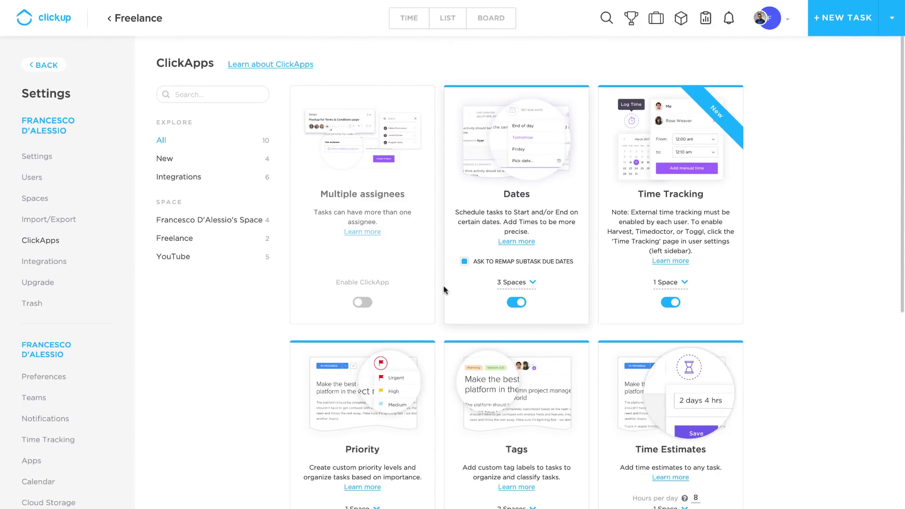
Step: Enable Multiple assignees for the Freelance space only, excluding the personal and YouTube spaces
click(362, 302)
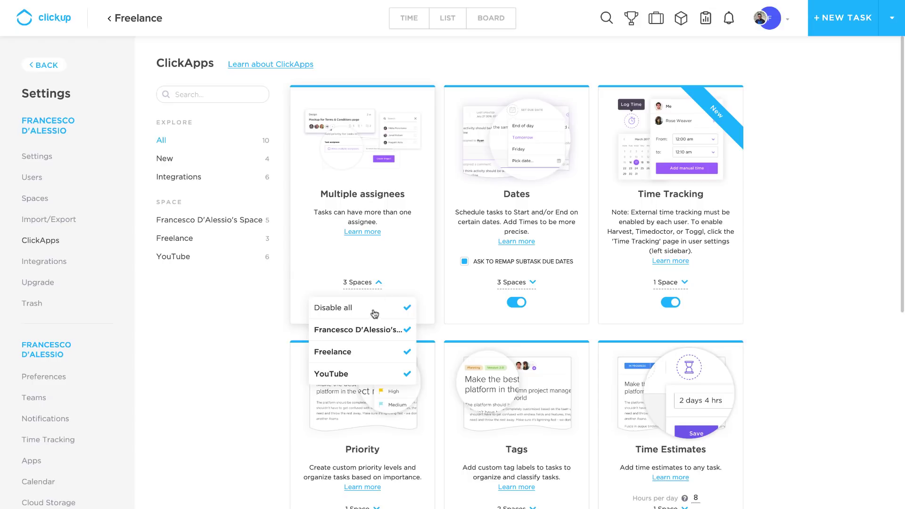
click(373, 312)
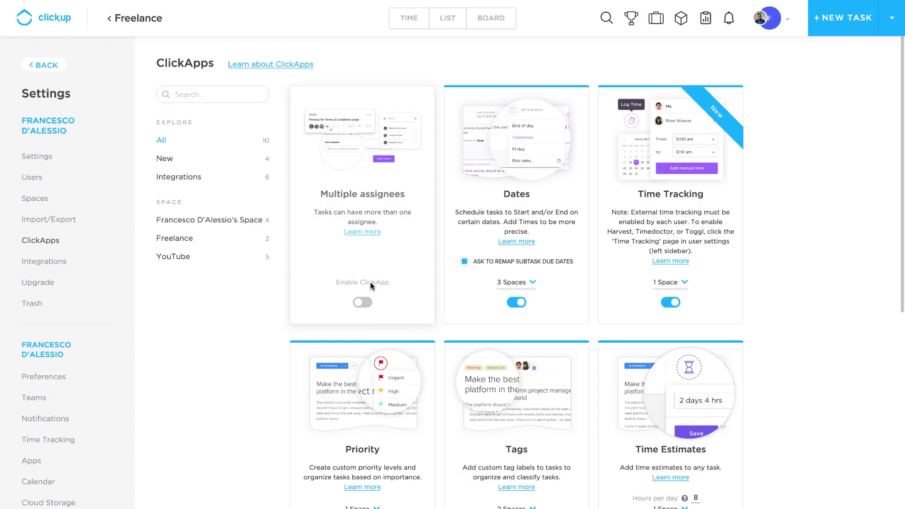
click(362, 303)
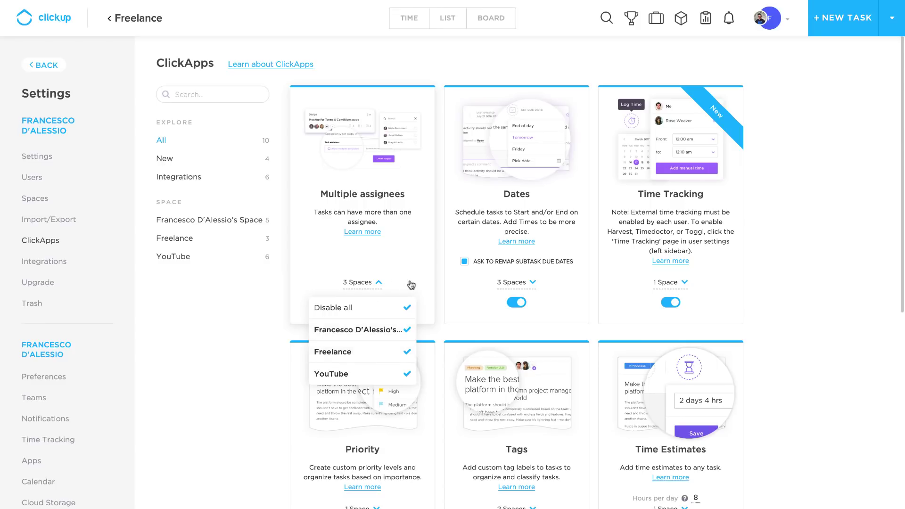
click(378, 338)
click(379, 375)
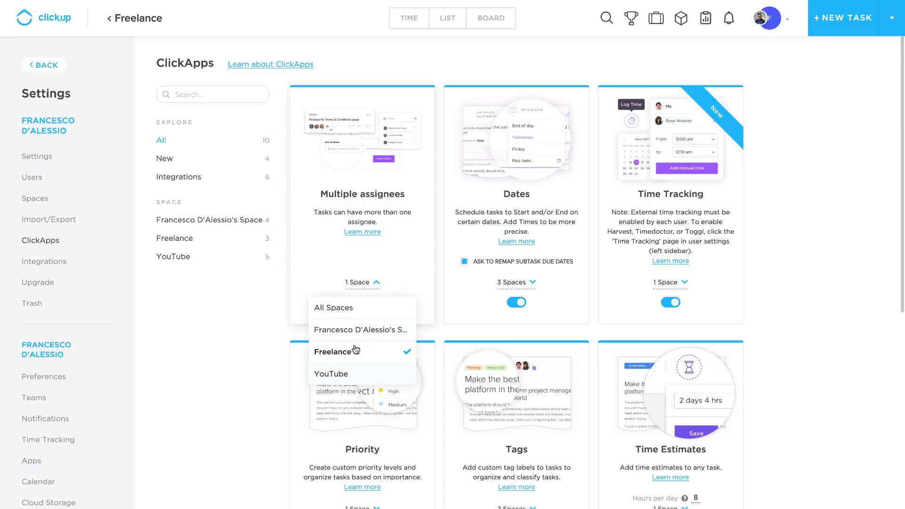
click(820, 288)
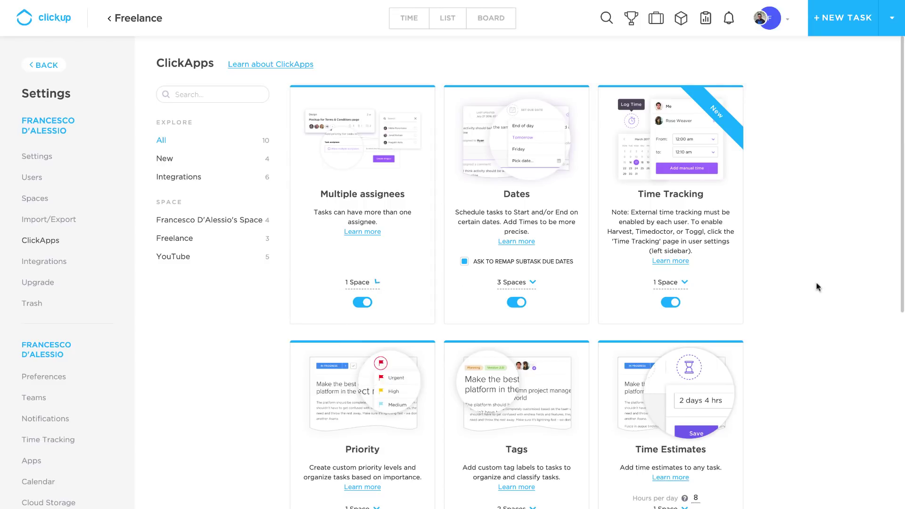
scroll(685, 256, down, 3)
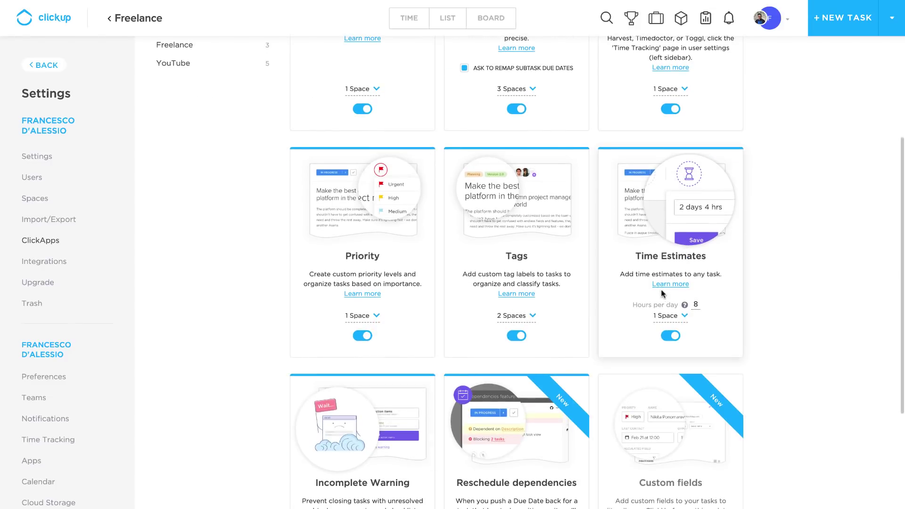
scroll(417, 368, down, 3)
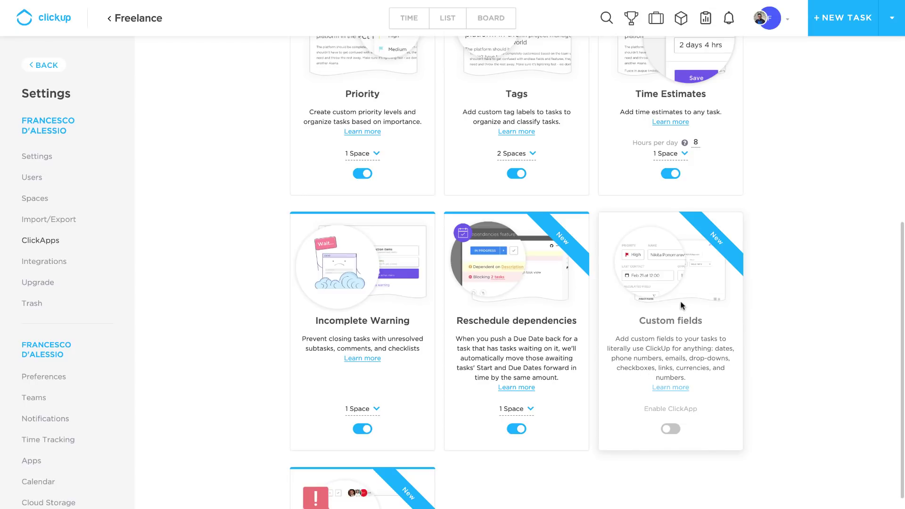
Step: Turn on Custom fields, leave settings for the calendar, and open the account menu
click(670, 428)
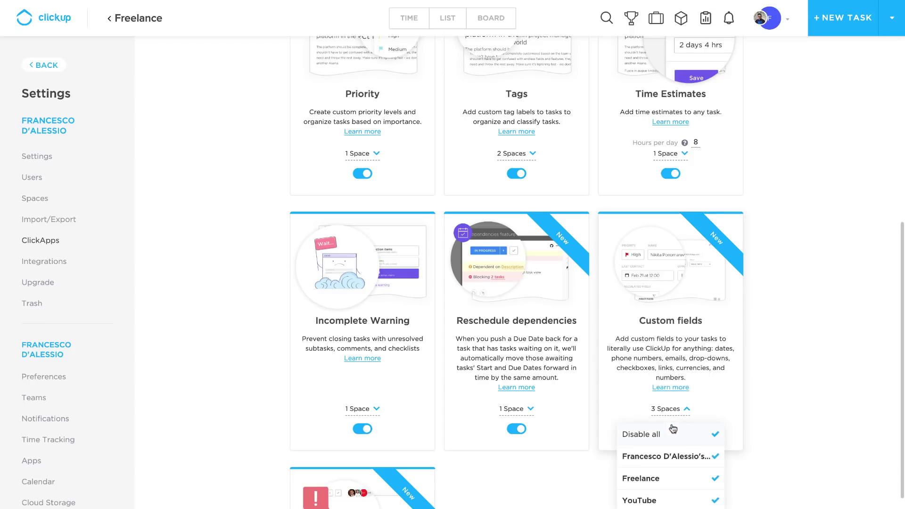
click(810, 362)
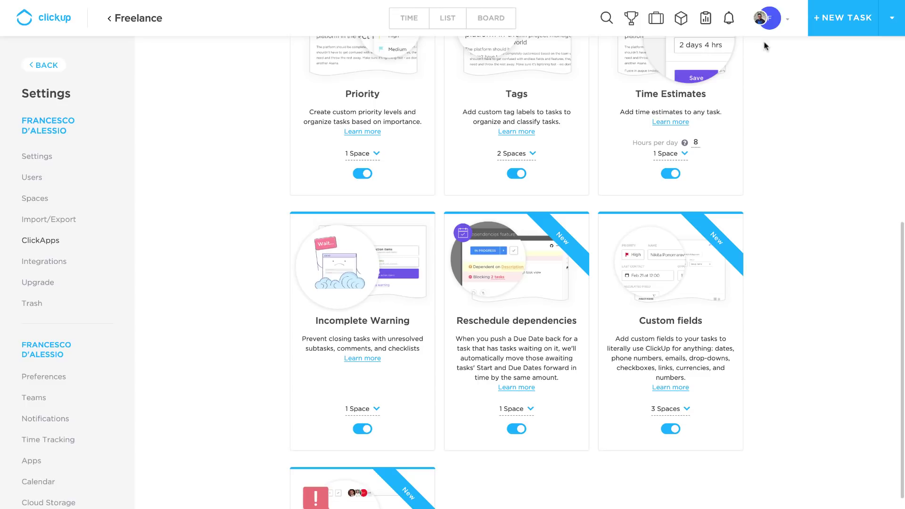
click(52, 70)
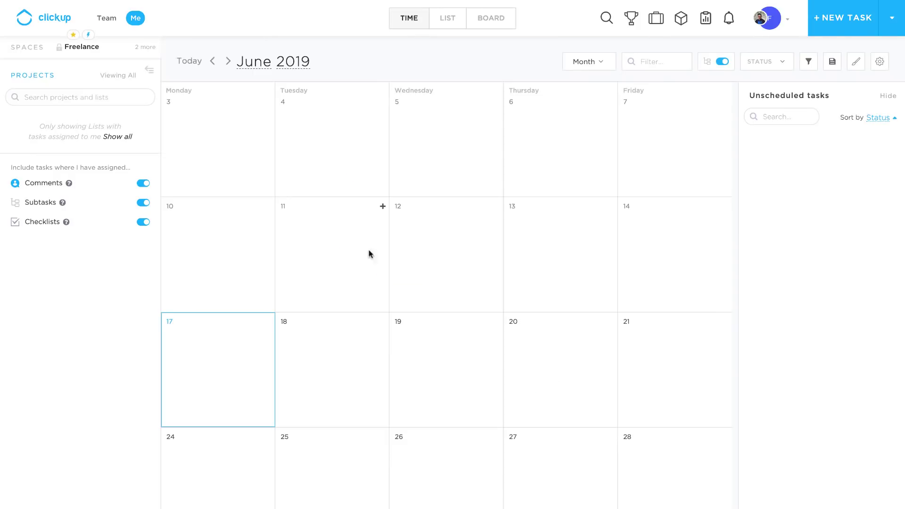
click(776, 21)
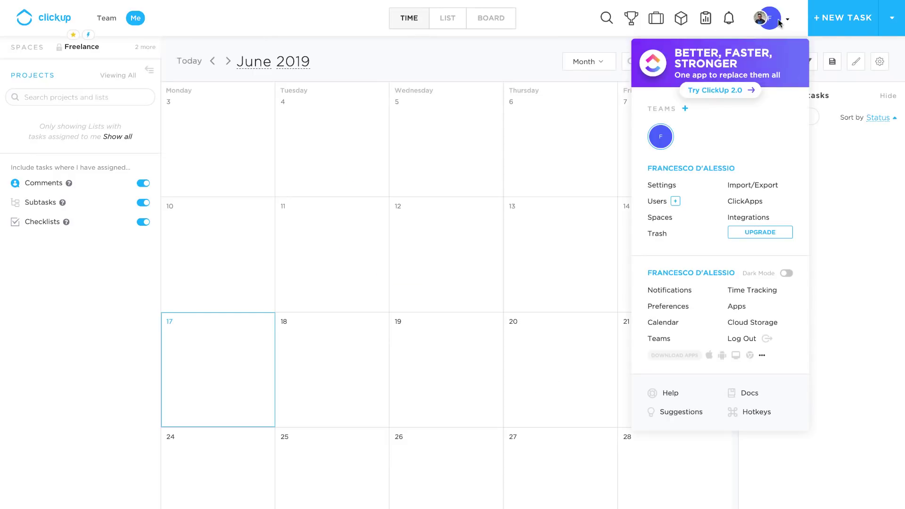
Step: Go back to ClickUp's ClickApps settings
click(738, 204)
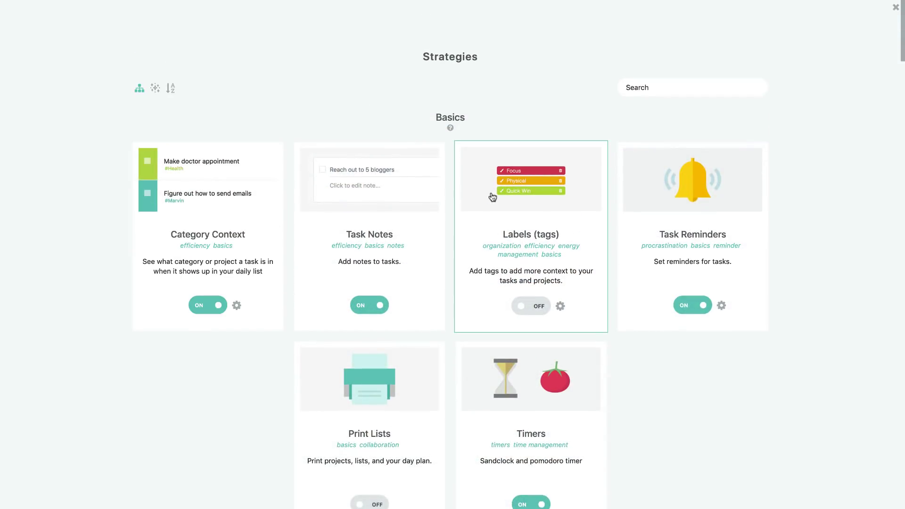
scroll(493, 197, down, 5)
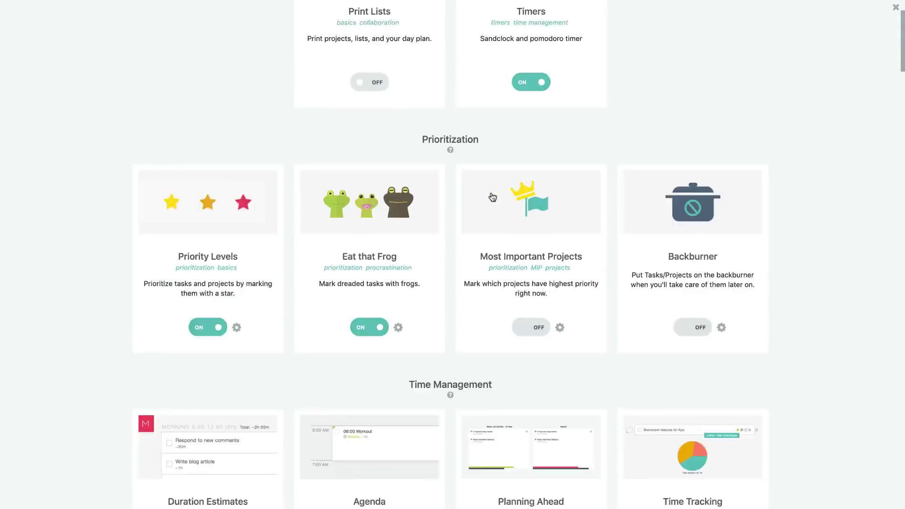
scroll(493, 197, down, 5)
scroll(493, 197, down, 5)
scroll(493, 198, down, 5)
scroll(493, 198, down, 5)
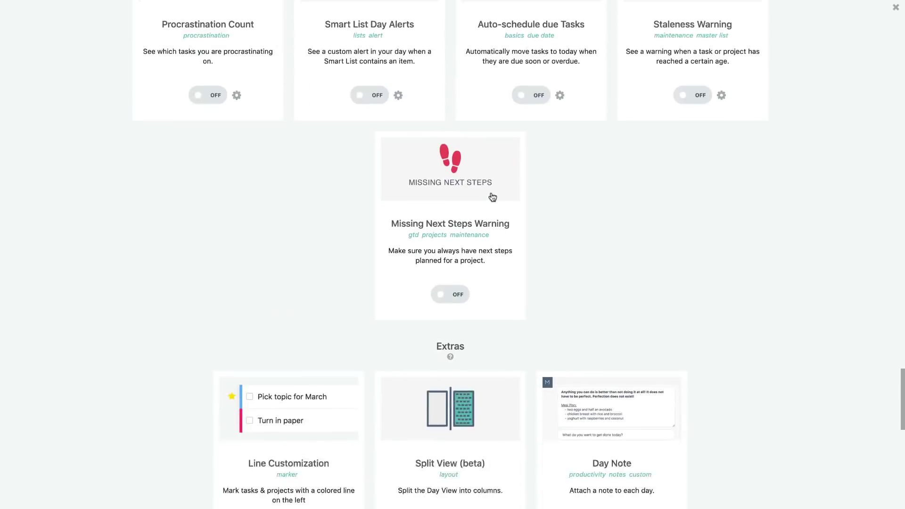
scroll(494, 197, down, 5)
scroll(492, 197, down, 4)
scroll(493, 197, down, 2)
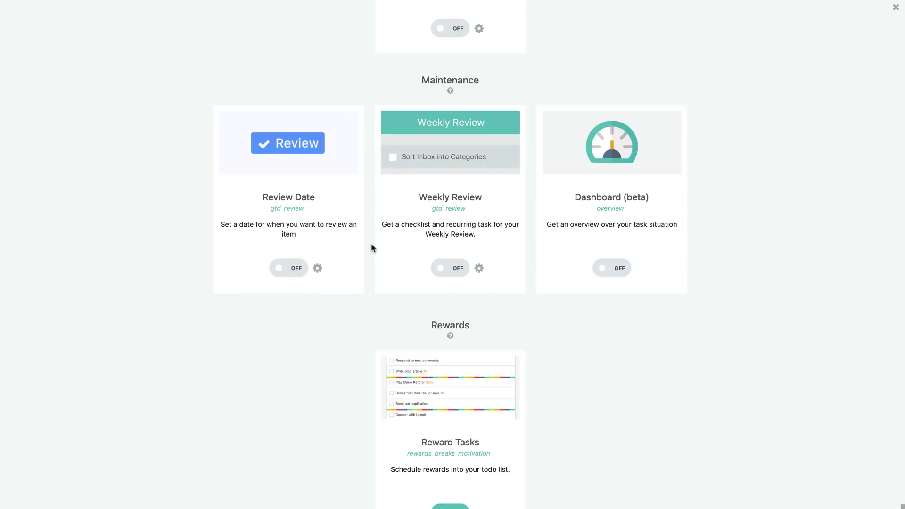
scroll(369, 245, up, 1)
scroll(366, 234, up, 2)
scroll(365, 234, up, 3)
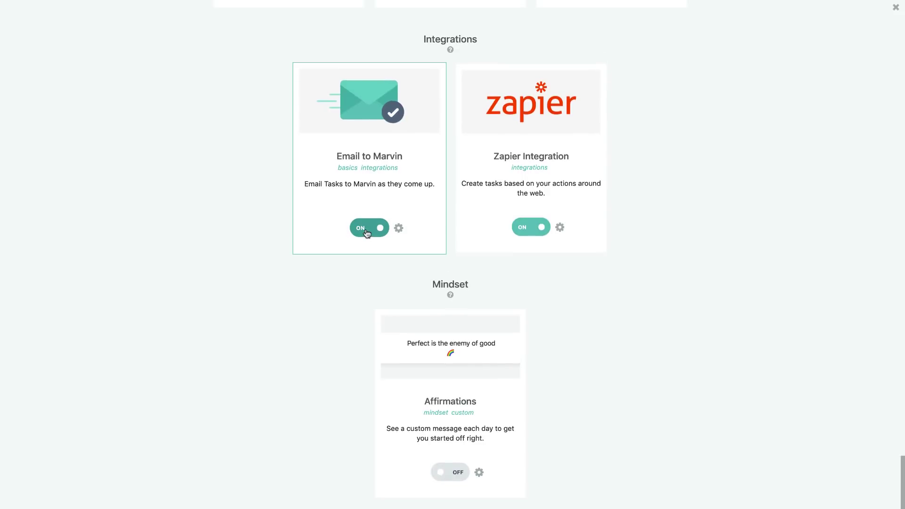
scroll(471, 337, down, 3)
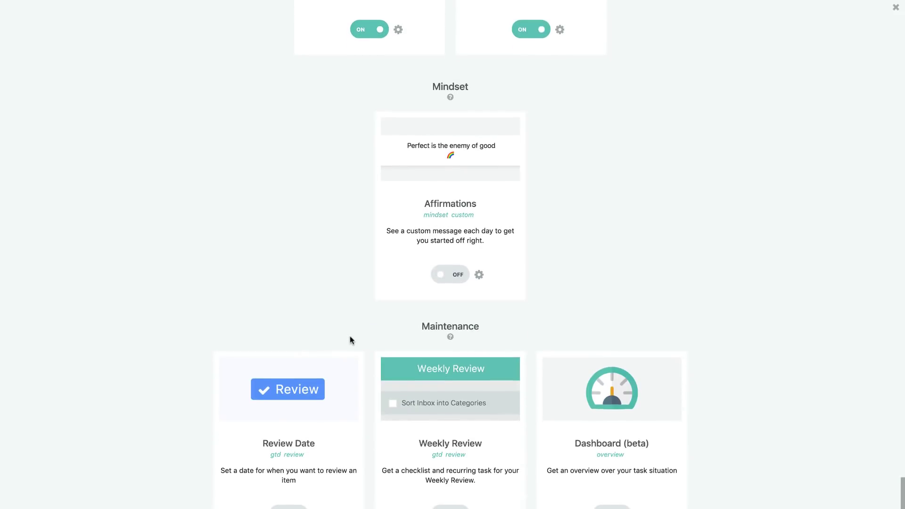
scroll(469, 85, up, 1)
scroll(469, 85, down, 8)
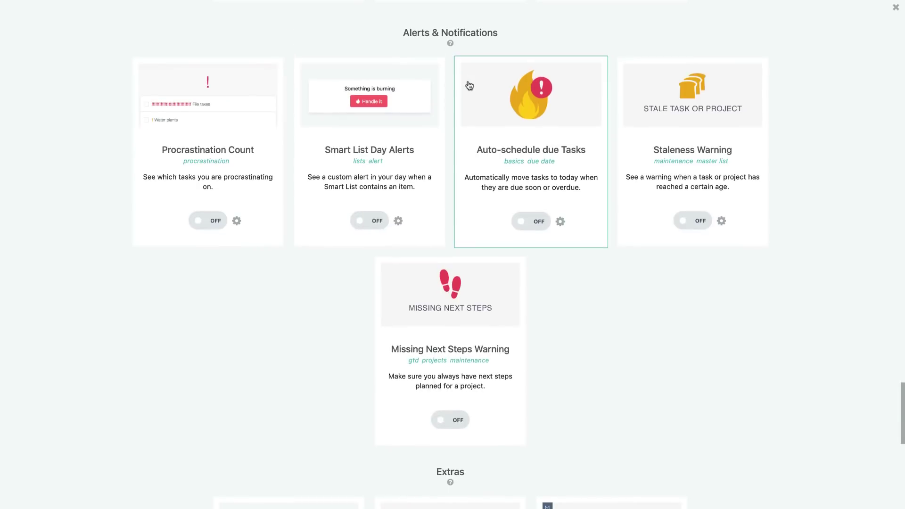
scroll(469, 85, up, 5)
scroll(469, 85, up, 1)
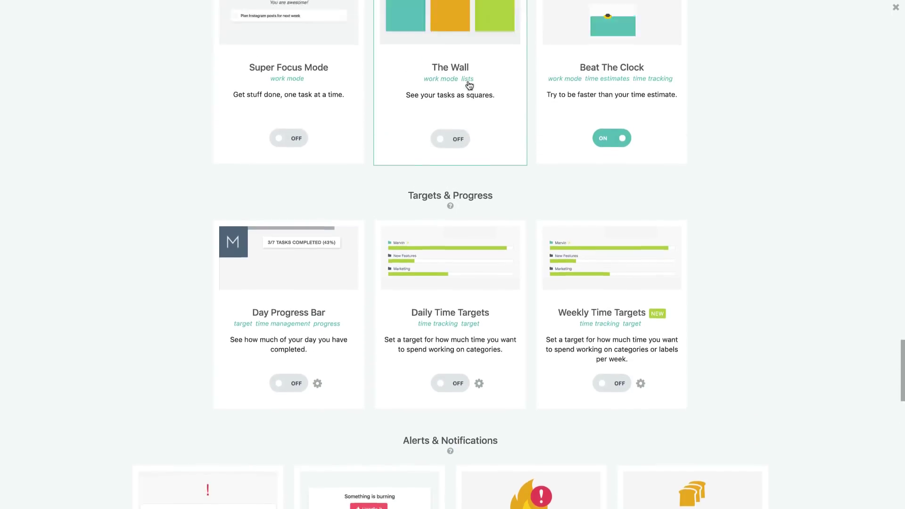
scroll(469, 85, up, 1)
scroll(469, 85, up, 5)
scroll(469, 85, up, 1)
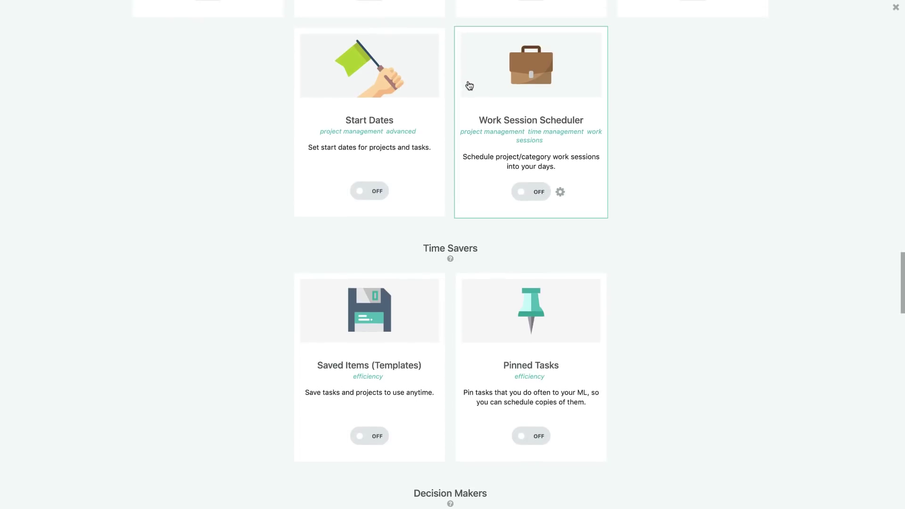
scroll(469, 86, up, 4)
scroll(468, 81, up, 5)
scroll(468, 81, up, 5)
scroll(467, 82, up, 2)
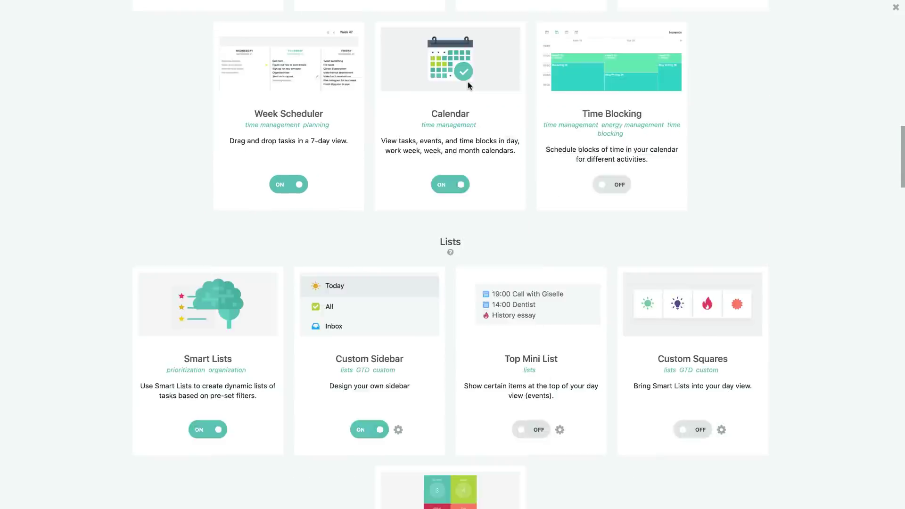
scroll(467, 81, up, 3)
scroll(469, 87, up, 5)
scroll(469, 86, up, 1)
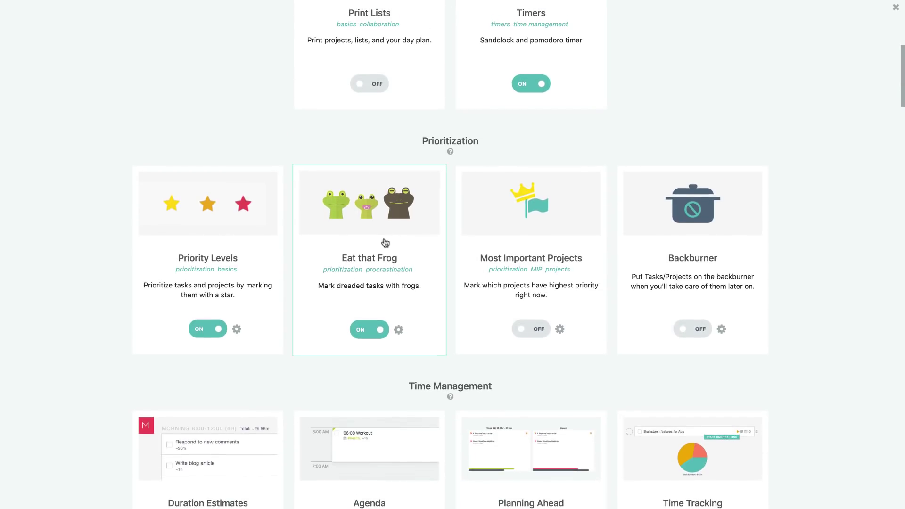
Step: Close Marvin's Strategies page to My Day, and exit ClickUp settings to the Freelance calendar
click(896, 10)
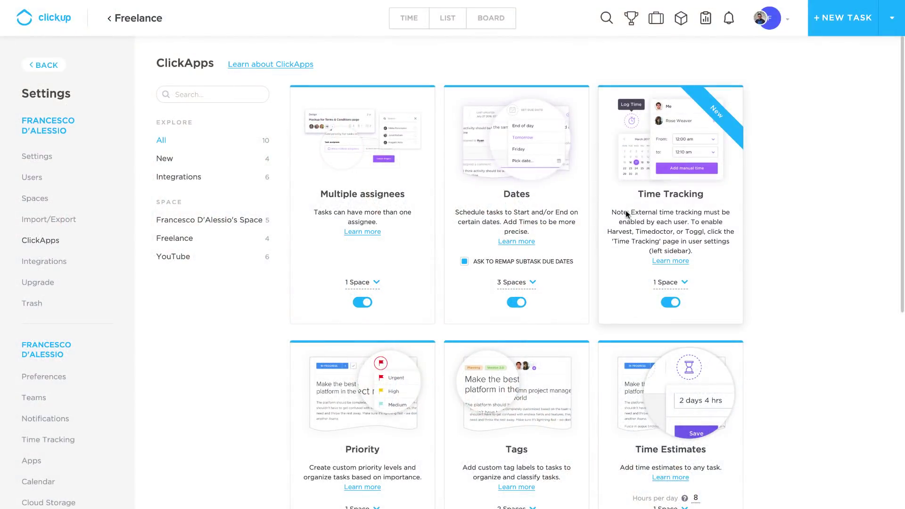
click(49, 71)
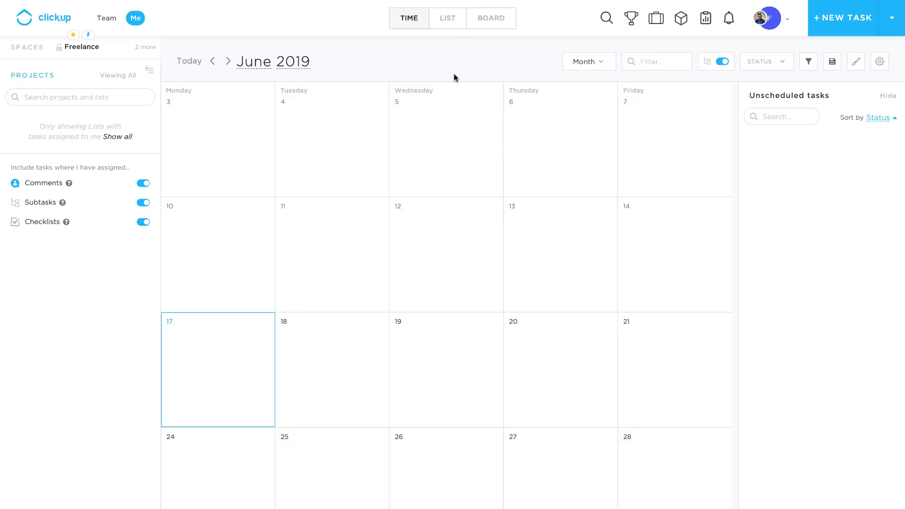
Step: Switch the ClickUp Freelance space to the List view
click(451, 23)
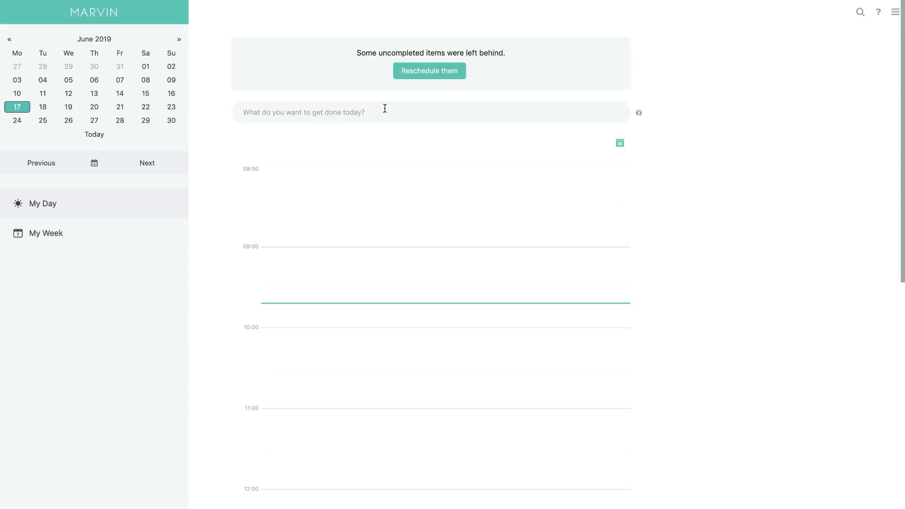
Step: Open Amazing Marvin's Strategies page of feature cards from the main menu
click(893, 20)
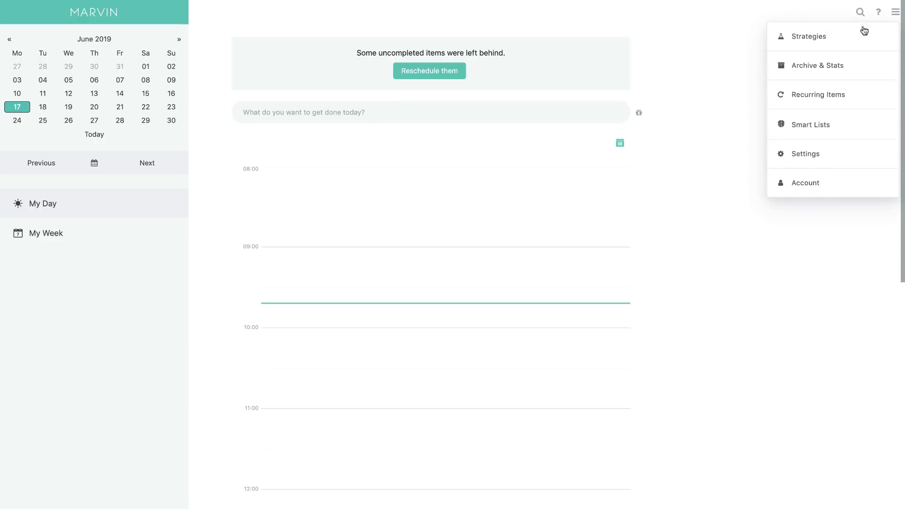
click(787, 36)
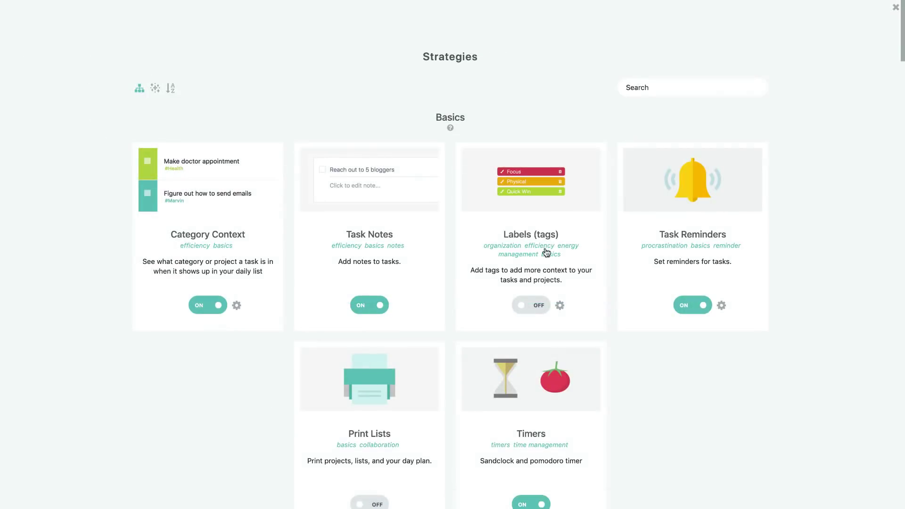
scroll(534, 276, down, 2)
scroll(534, 278, up, 2)
scroll(534, 278, down, 5)
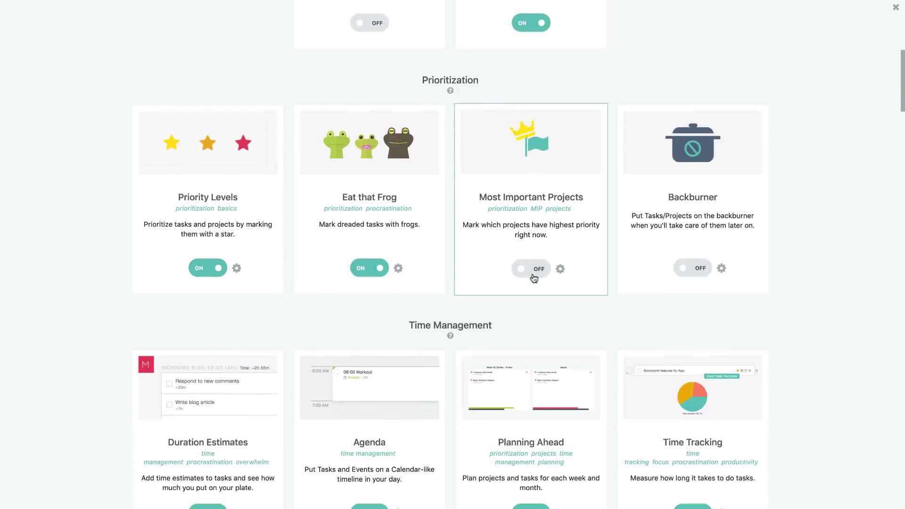
scroll(534, 278, down, 5)
scroll(533, 279, up, 2)
scroll(534, 278, down, 1)
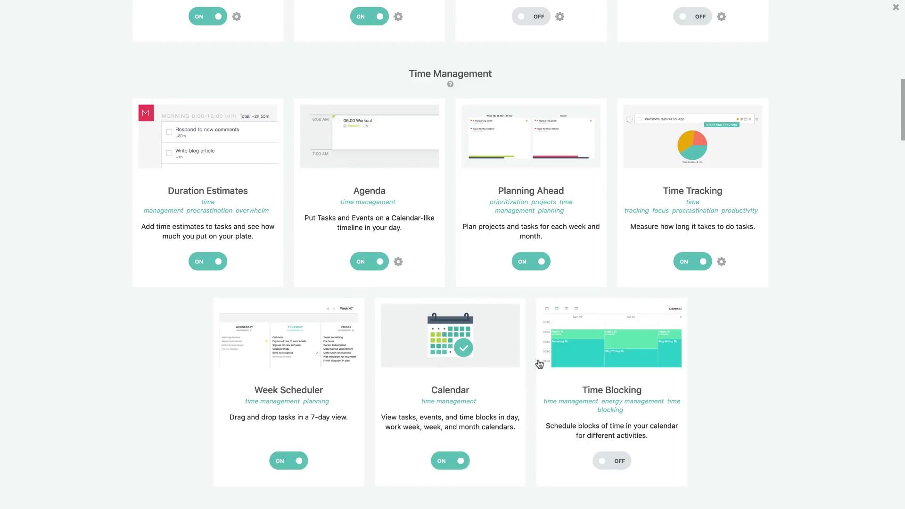
scroll(552, 385, down, 2)
scroll(552, 384, down, 5)
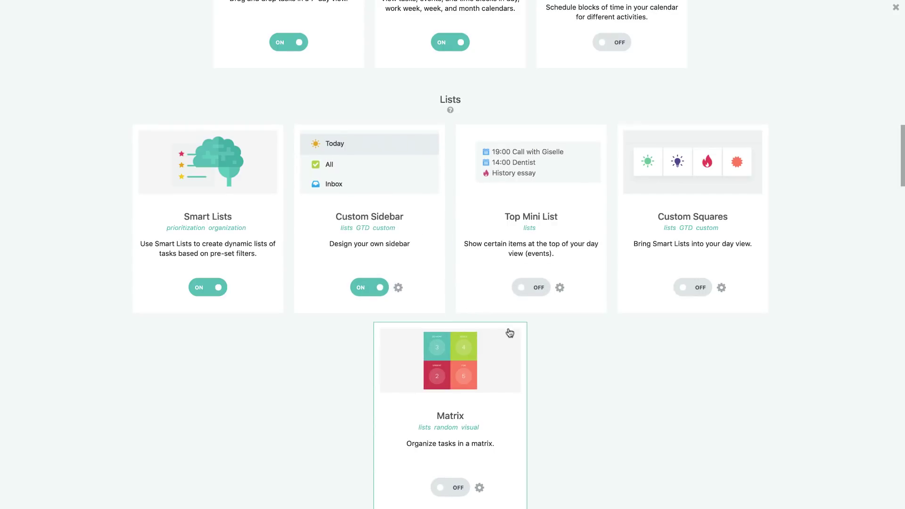
scroll(509, 330, down, 7)
scroll(509, 331, up, 2)
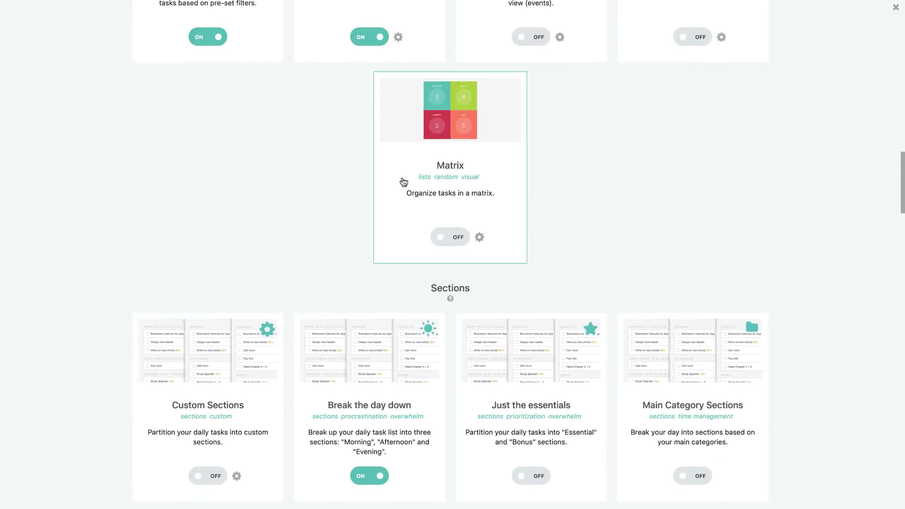
scroll(429, 297, down, 3)
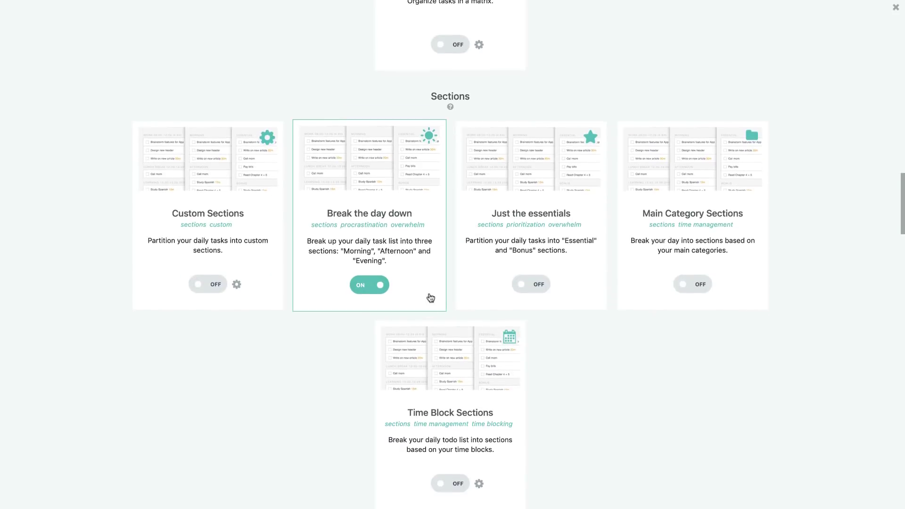
scroll(428, 297, down, 1)
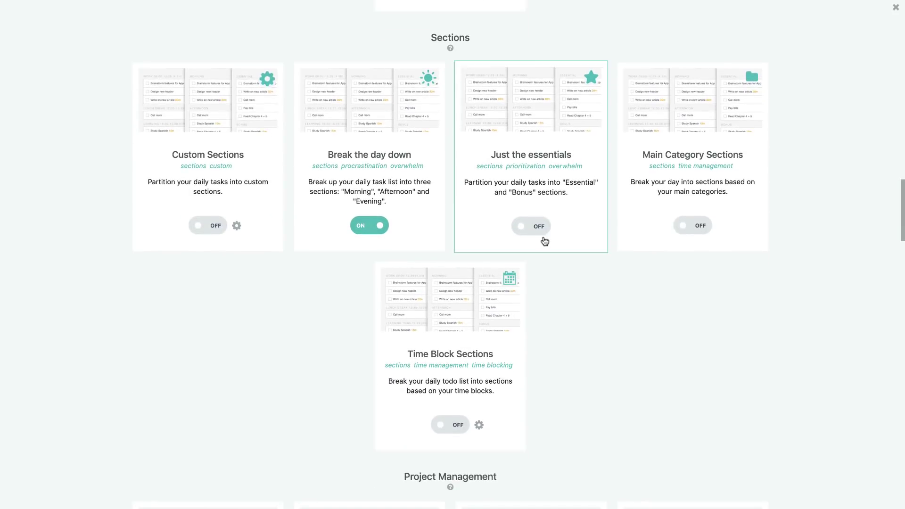
scroll(542, 359, down, 2)
scroll(543, 359, down, 2)
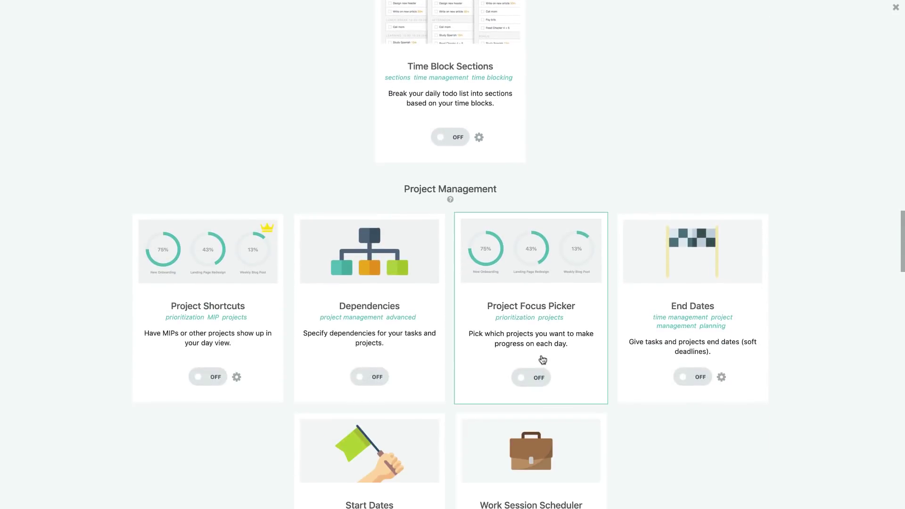
scroll(542, 359, down, 2)
scroll(493, 294, down, 4)
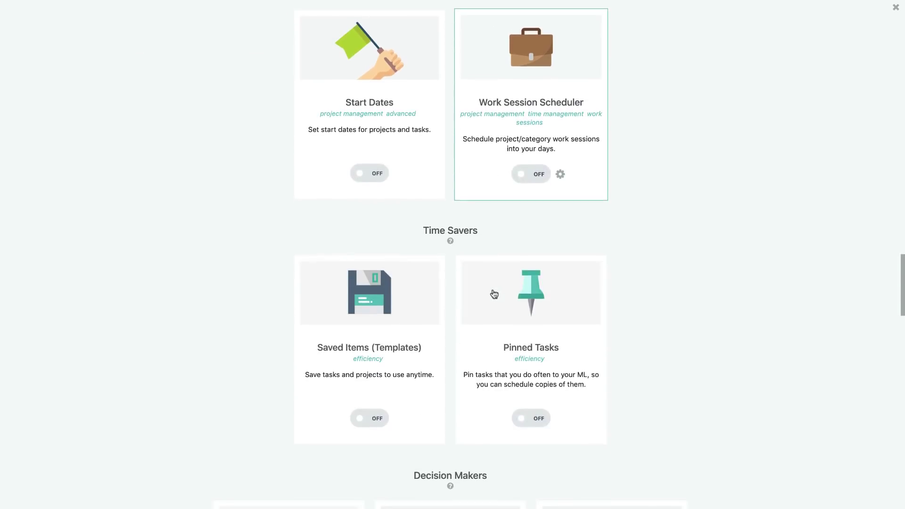
scroll(494, 294, down, 3)
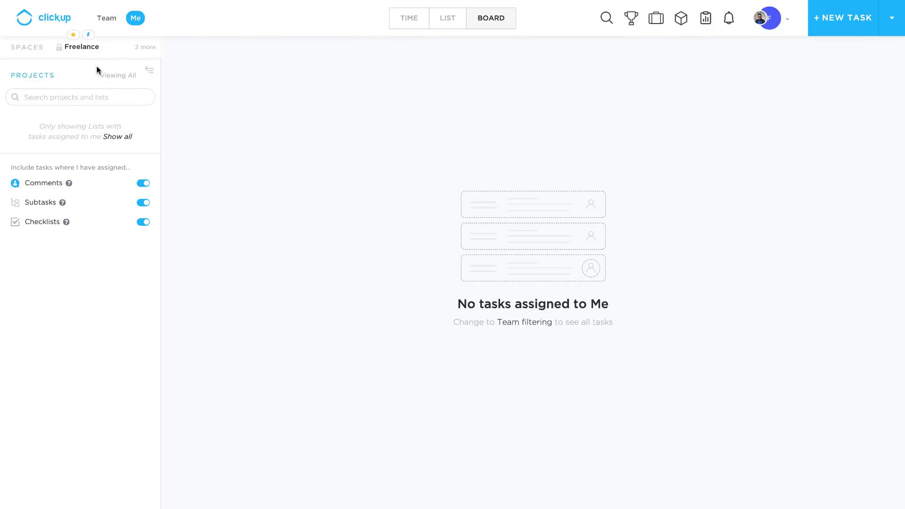
click(88, 36)
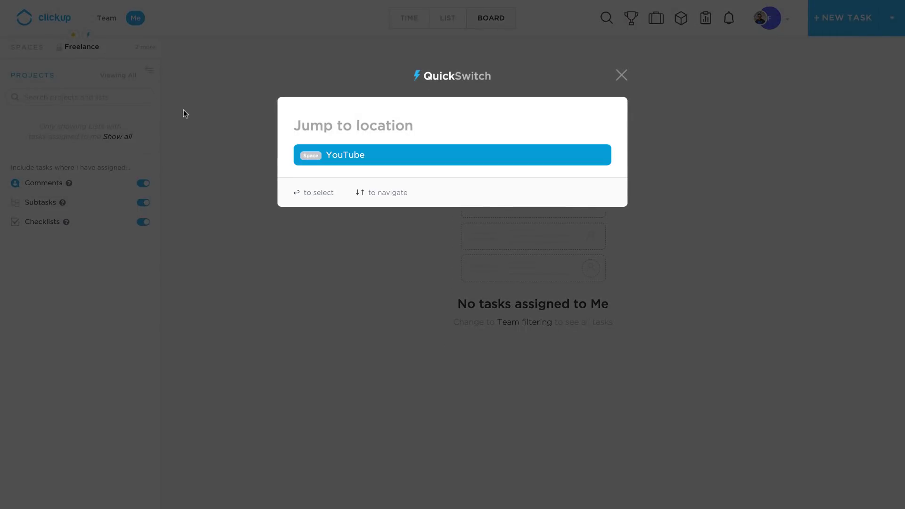
click(183, 110)
mouse_move(73, 34)
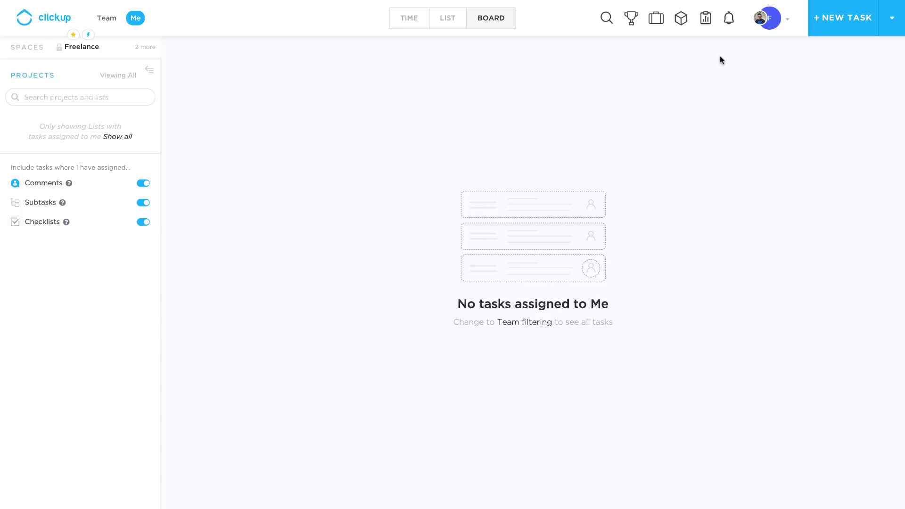
Step: View ClickUp's Integrations and Users settings, then open the Upgrade pricing page
click(776, 28)
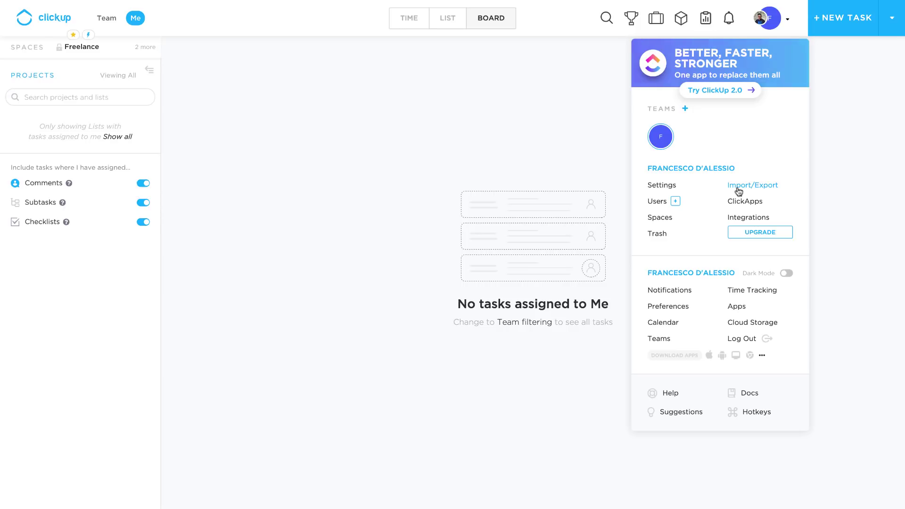
click(747, 219)
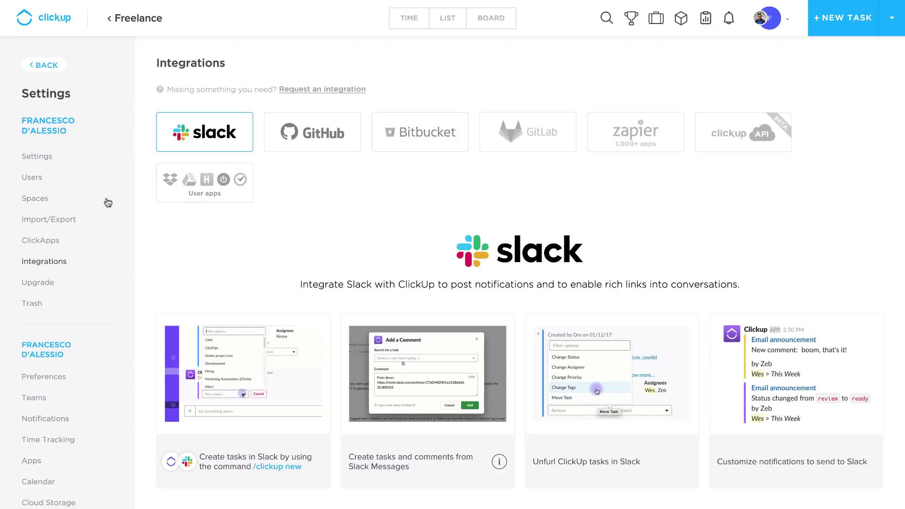
click(47, 179)
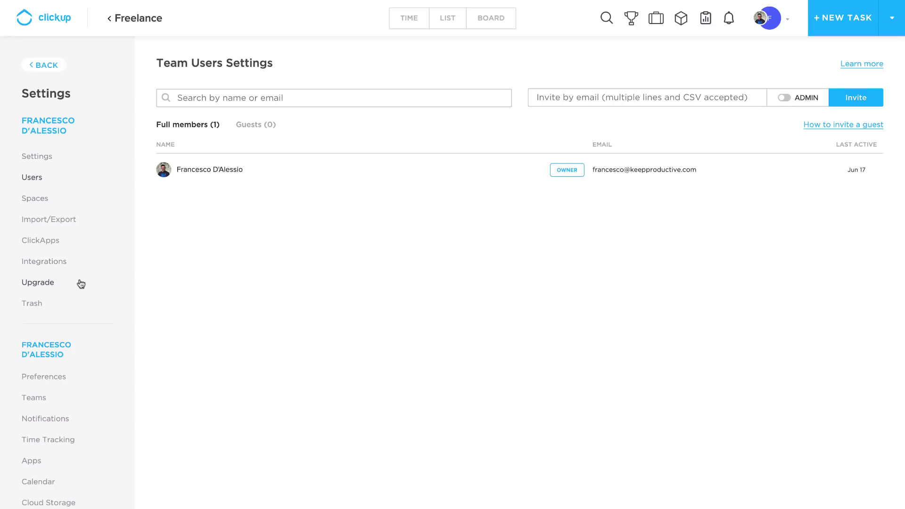
click(42, 283)
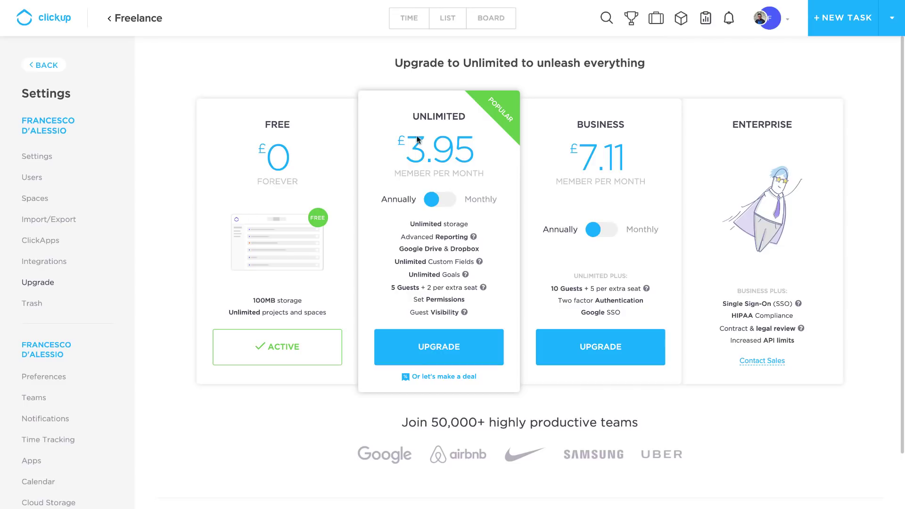
Step: Switch ClickUp plan pricing to monthly billing: Unlimited £7.11, Business £15.01
click(443, 206)
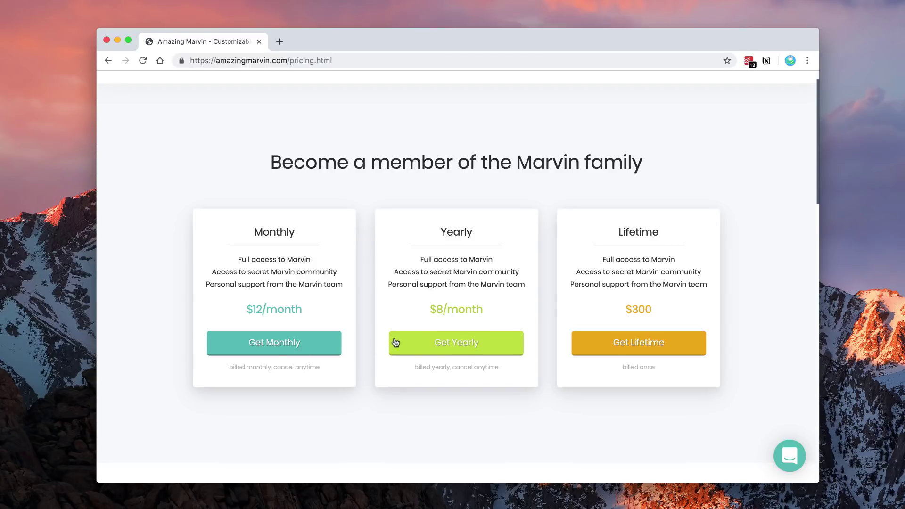
scroll(394, 343, down, 1)
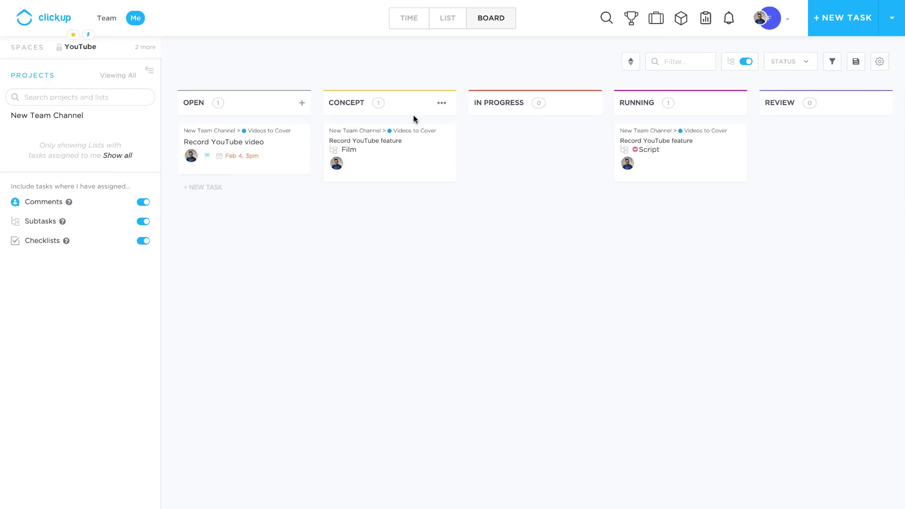
click(653, 27)
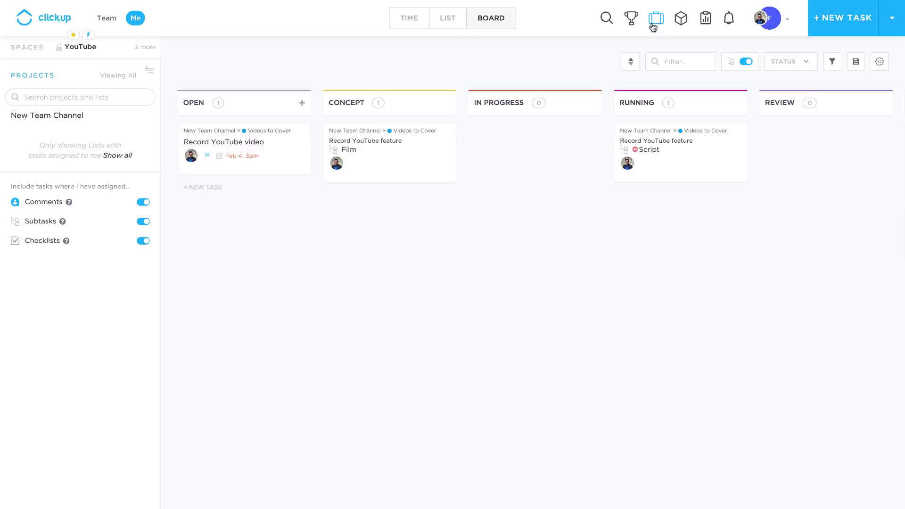